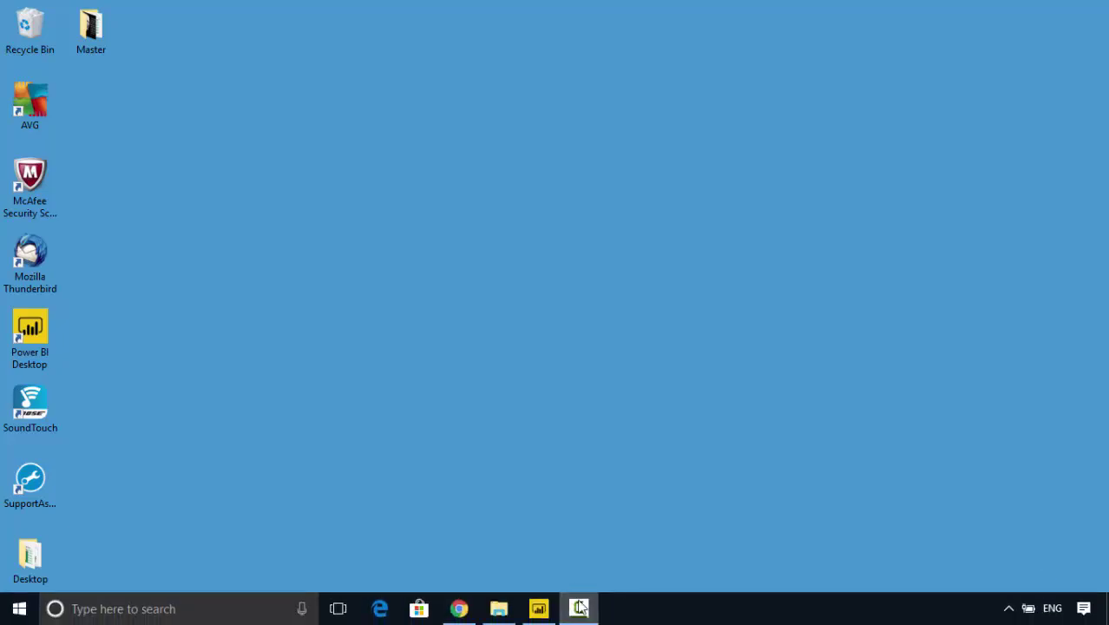
Restore the Power BI Desktop window showing the '44. Add KPI Visual Power BI' report
click(539, 608)
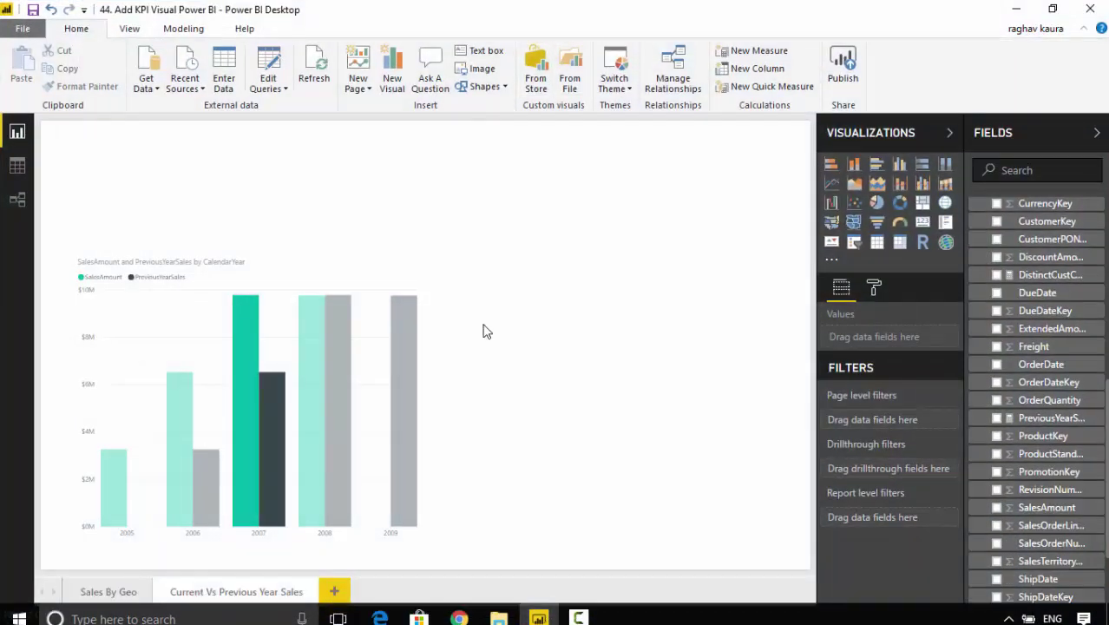
Locate '44. Add KPI Visual Power BI.pbix' in the GitHub PowerBI repository, then minimize Chrome
click(461, 610)
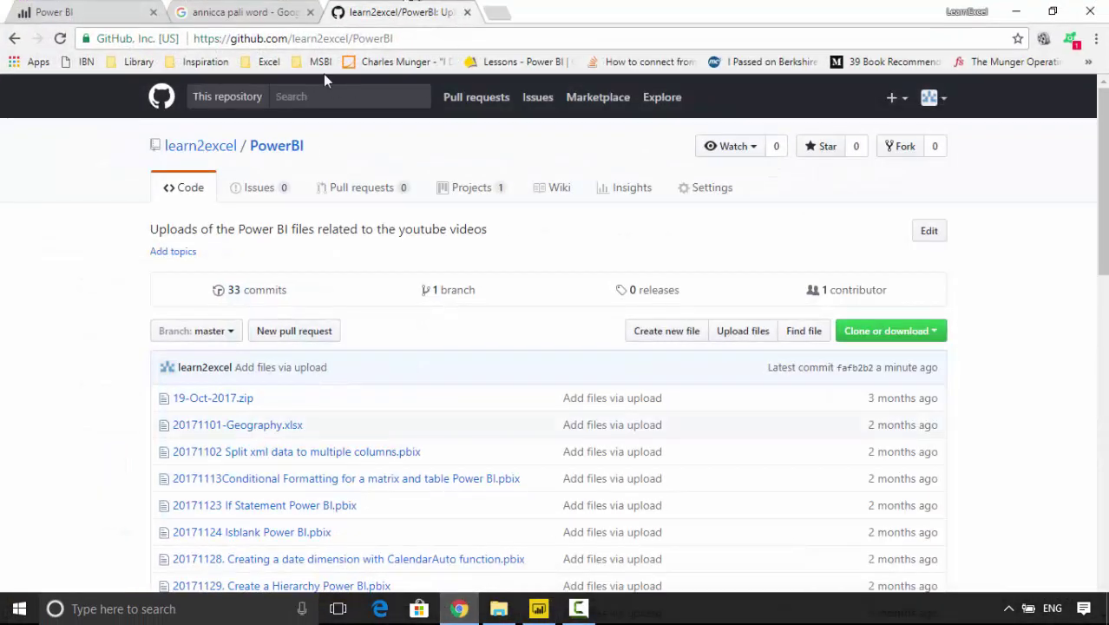
drag(1102, 209, 1102, 473)
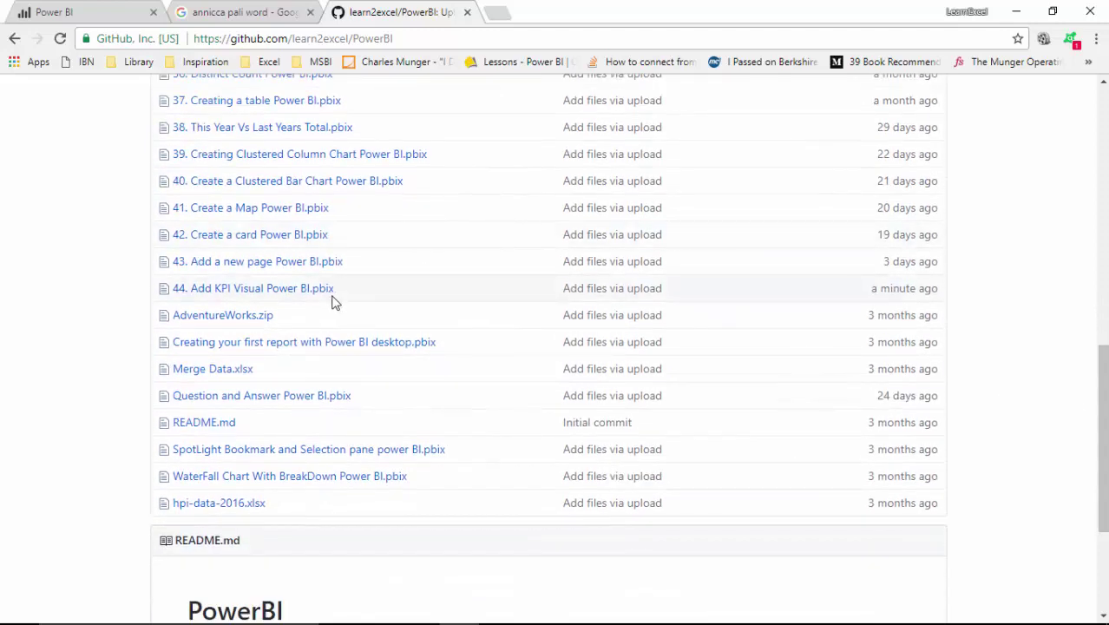
drag(364, 290, 173, 289)
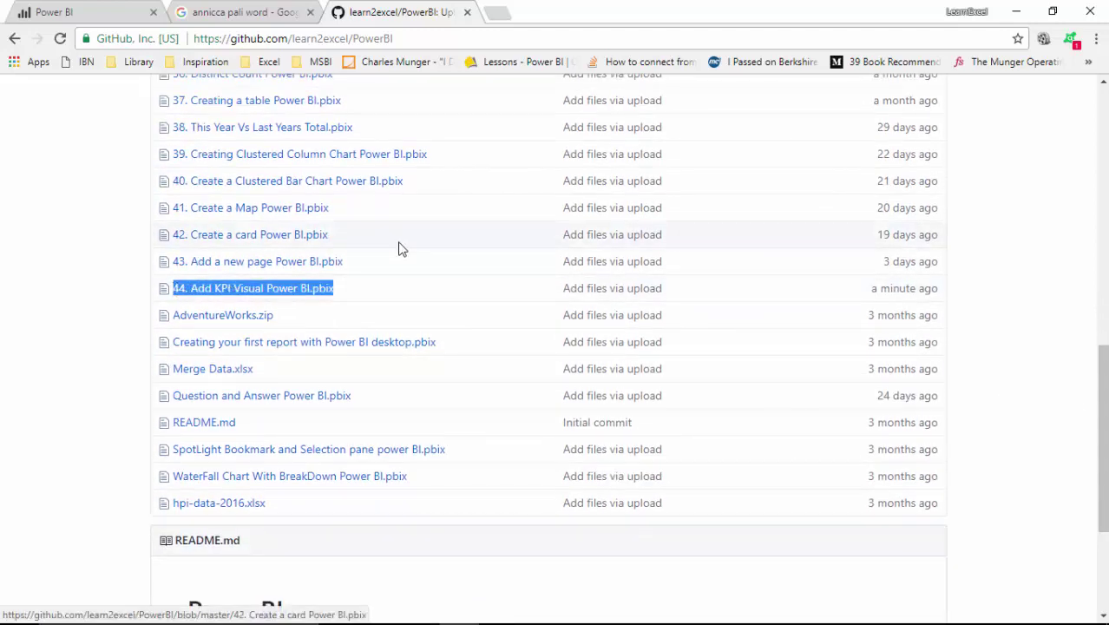
click(1013, 10)
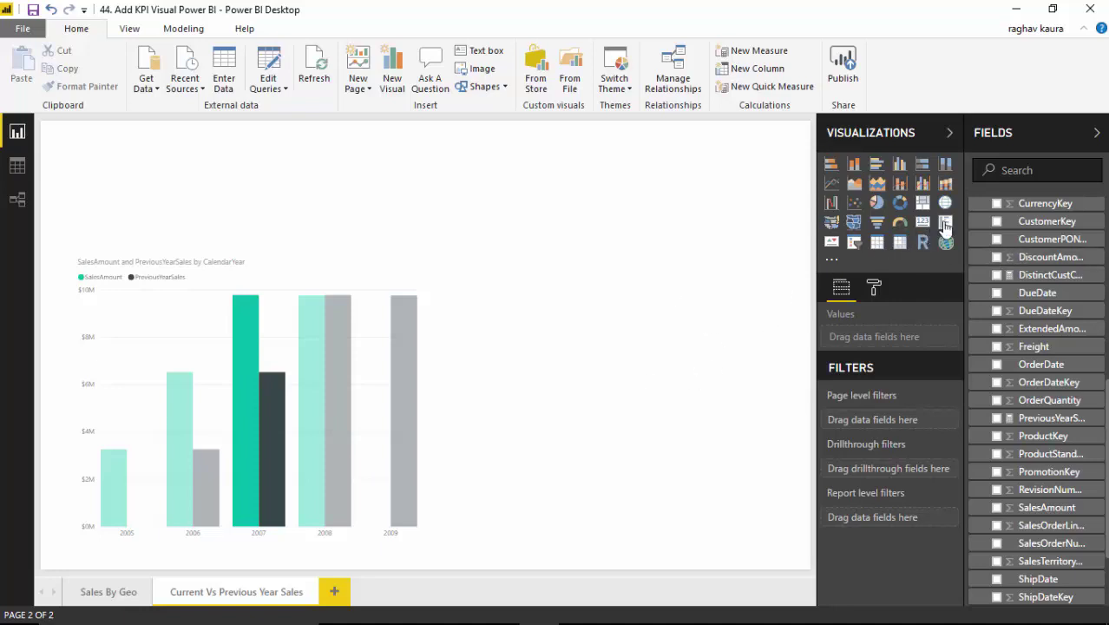
Add a KPI visual and place it, enlarged, to the right of the sales column chart
click(831, 244)
drag(486, 148, 586, 172)
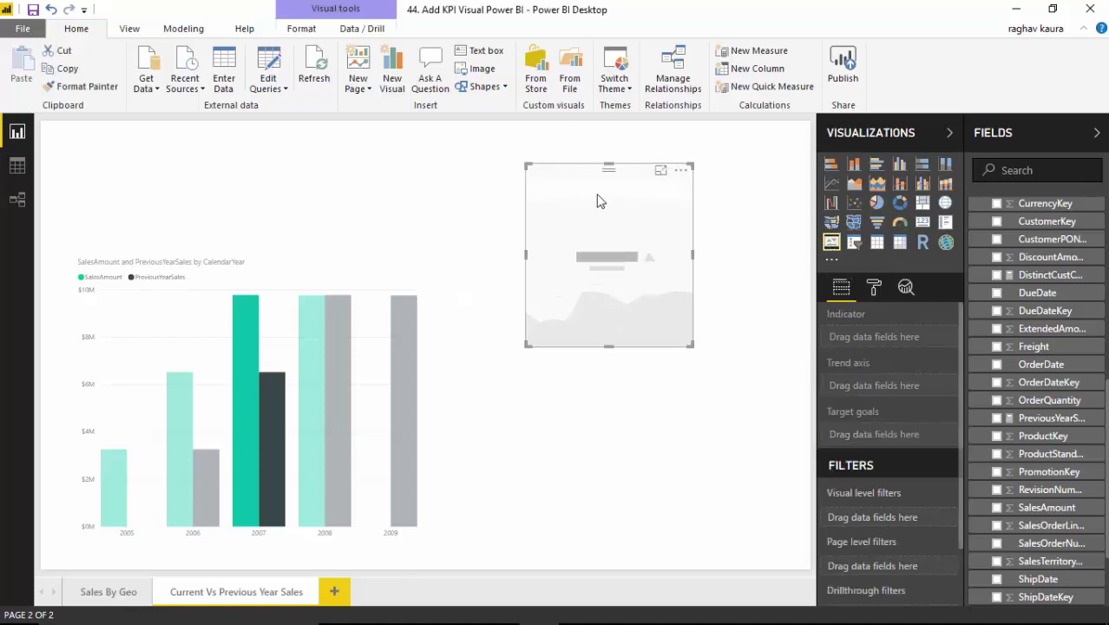
drag(689, 346, 763, 391)
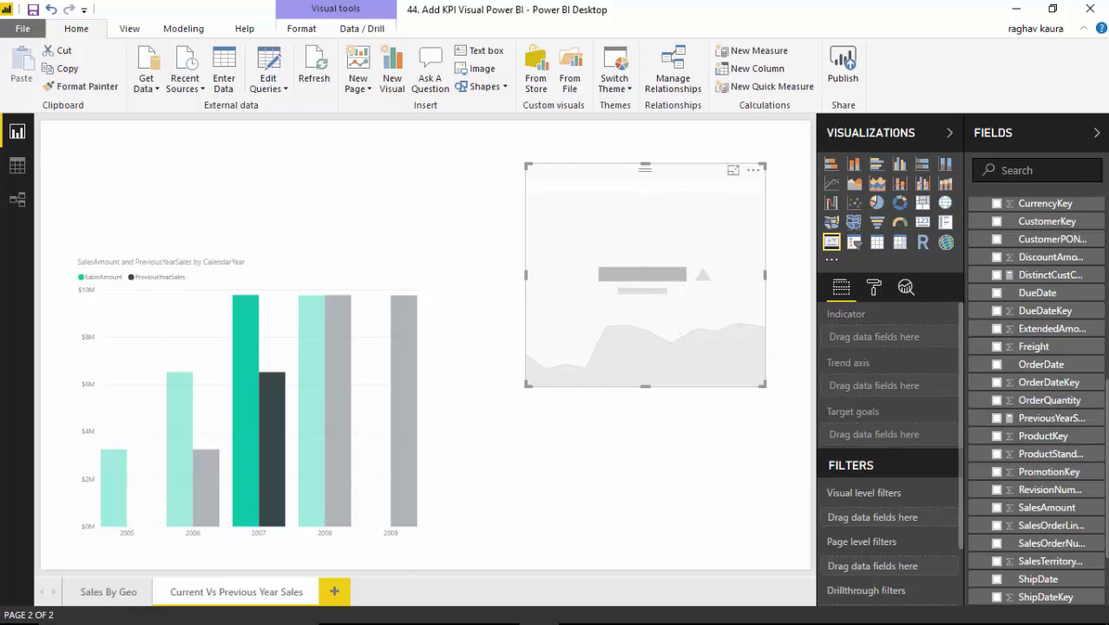
scroll(1037, 399, up, 3)
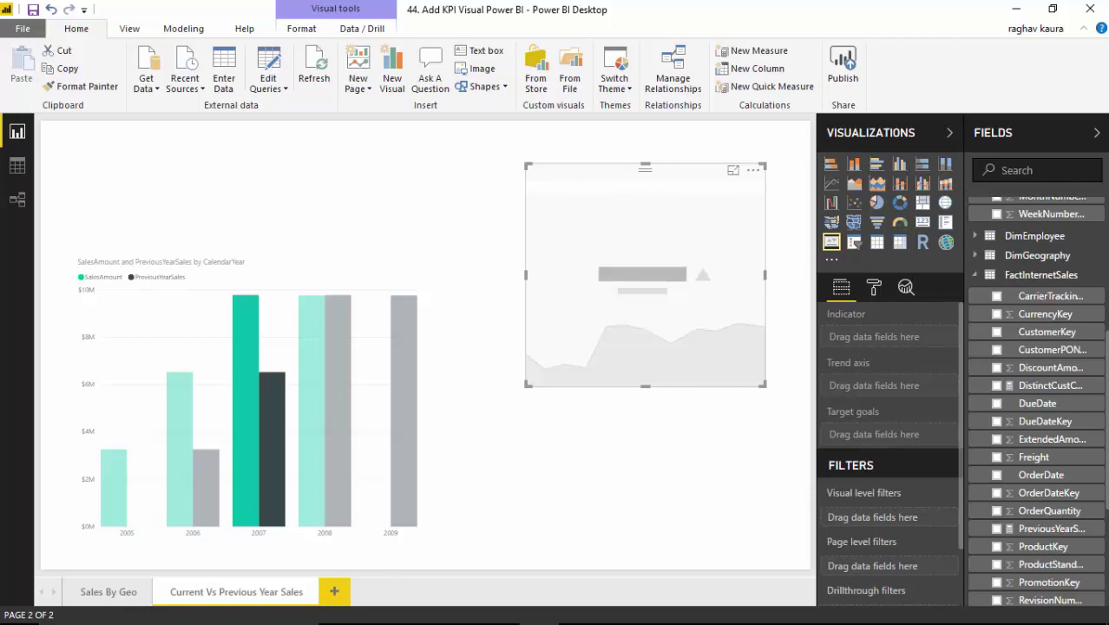
scroll(1038, 399, down, 4)
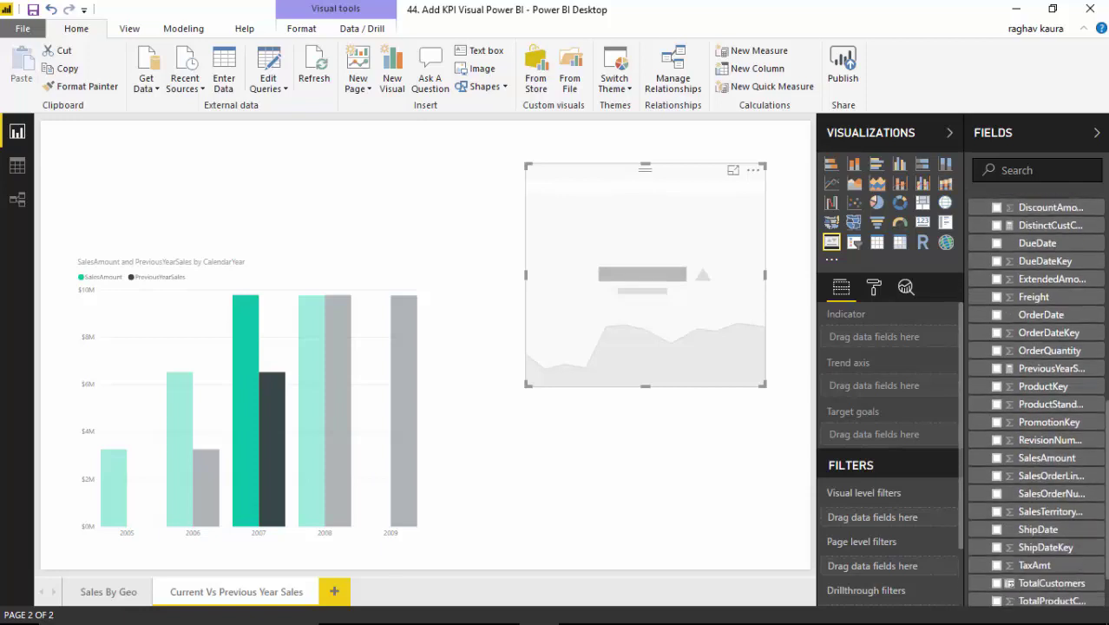
Assign SalesAmount as the KPI Indicator and CalendarYear as its Trend axis, making it slightly taller
click(996, 462)
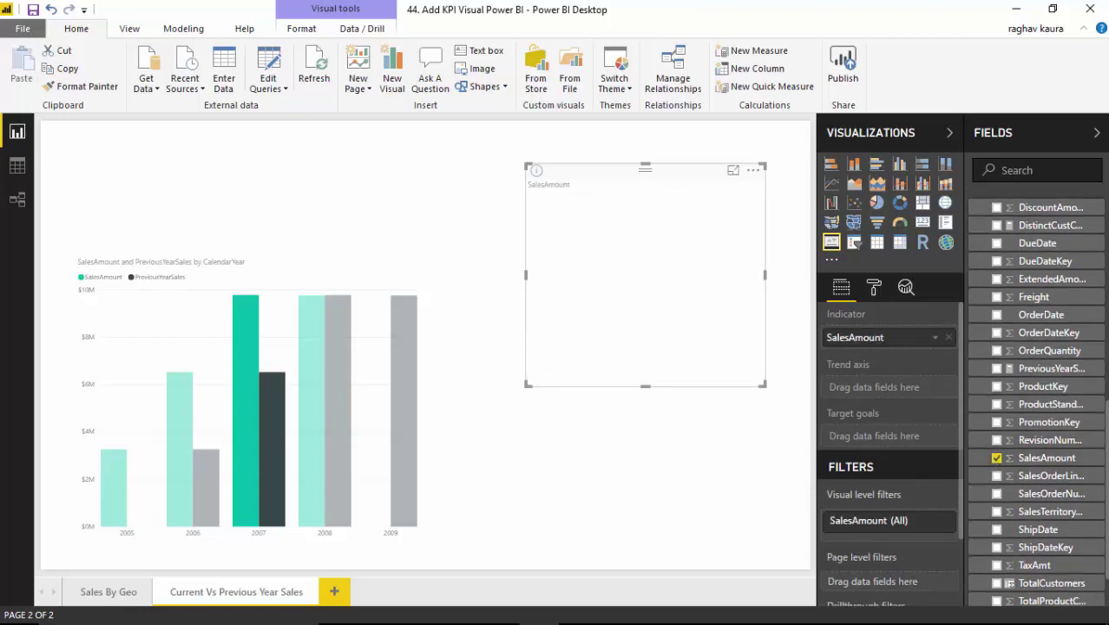
scroll(998, 465, up, 9)
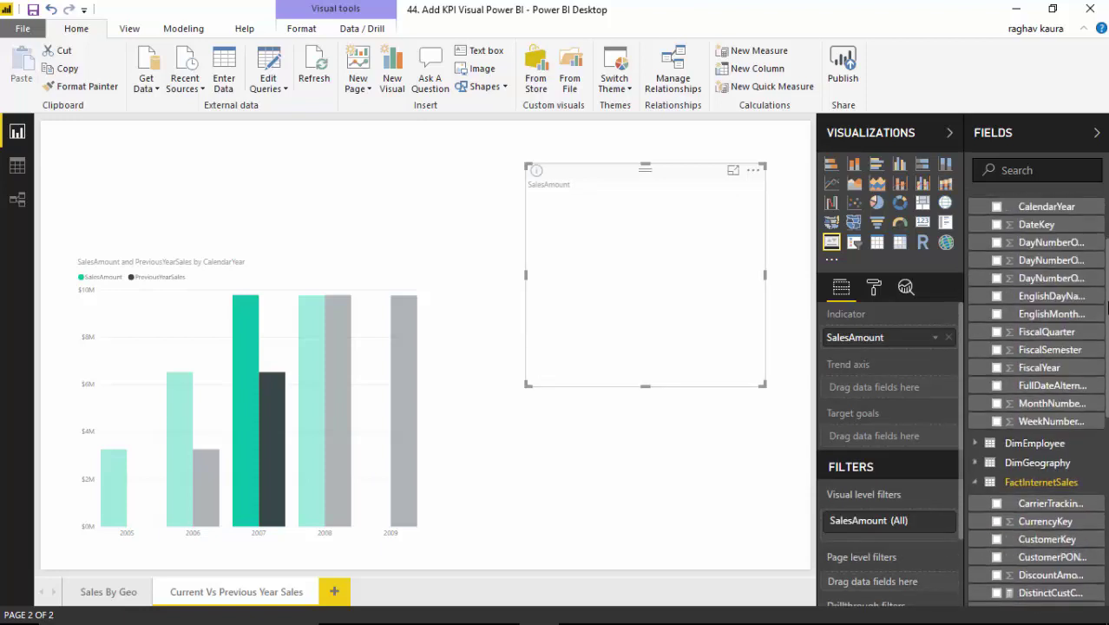
scroll(1104, 300, up, 3)
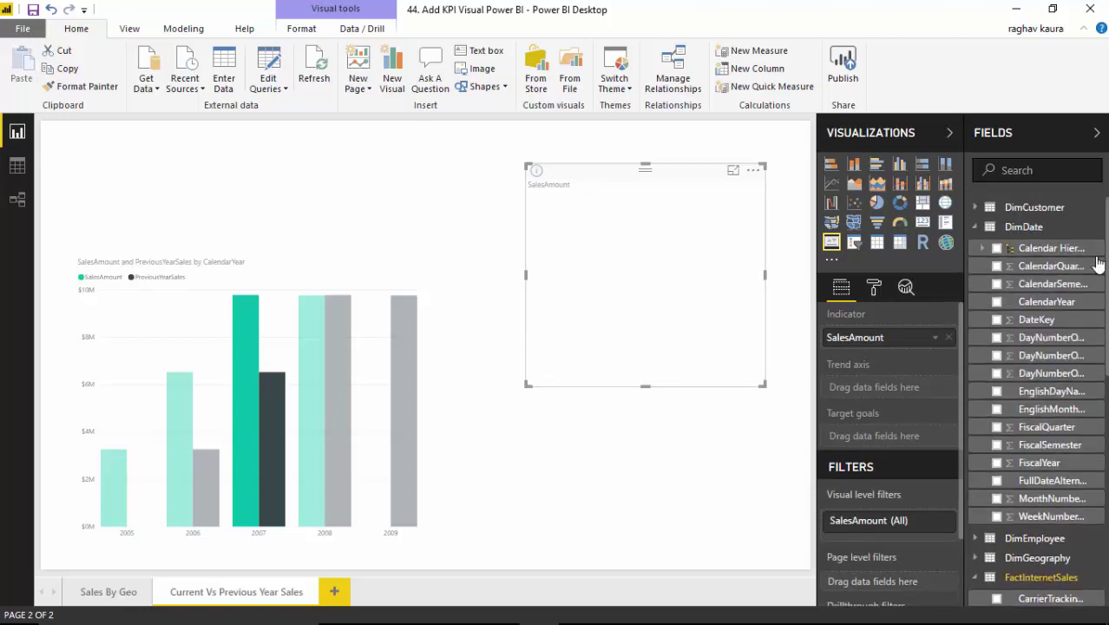
click(996, 302)
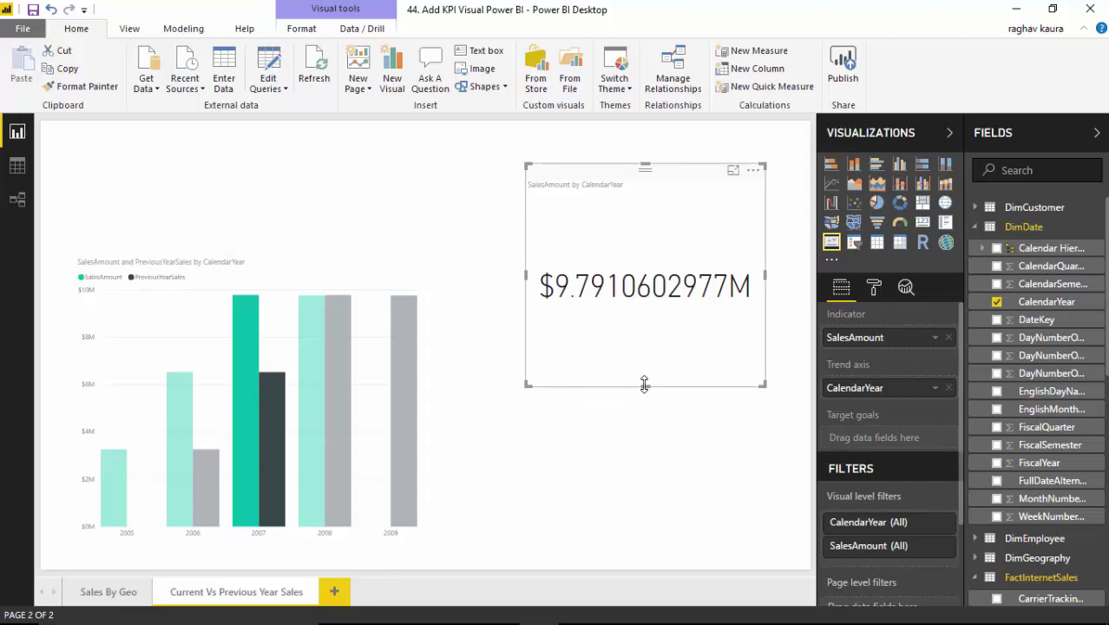
drag(644, 384, 646, 404)
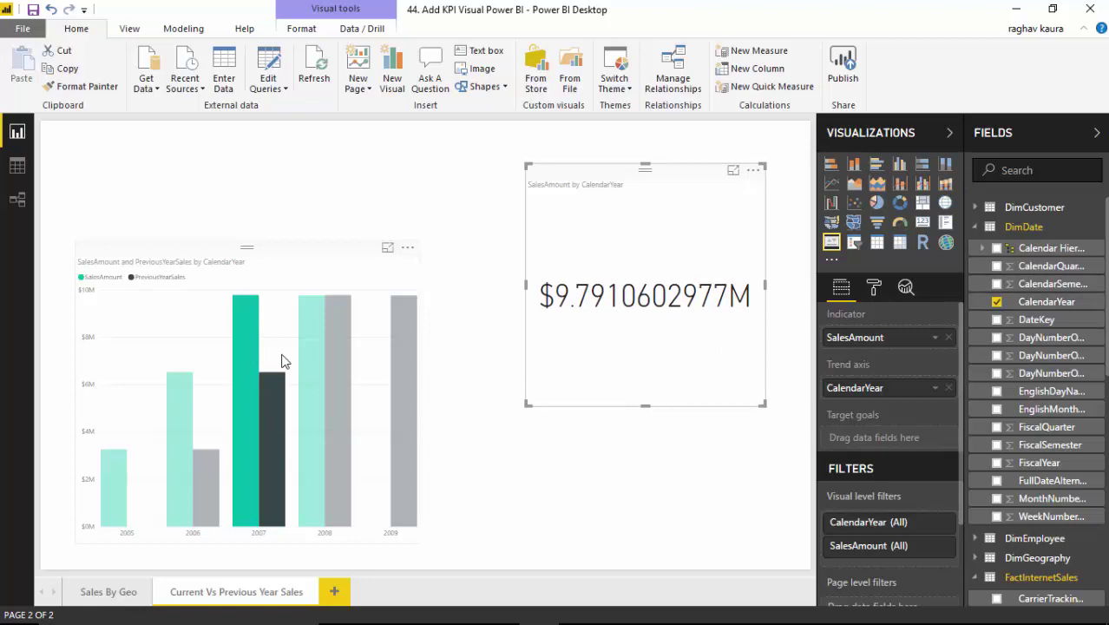
Test cross-filtering with the 2008 bars, then nudge the KPI up and left
click(325, 383)
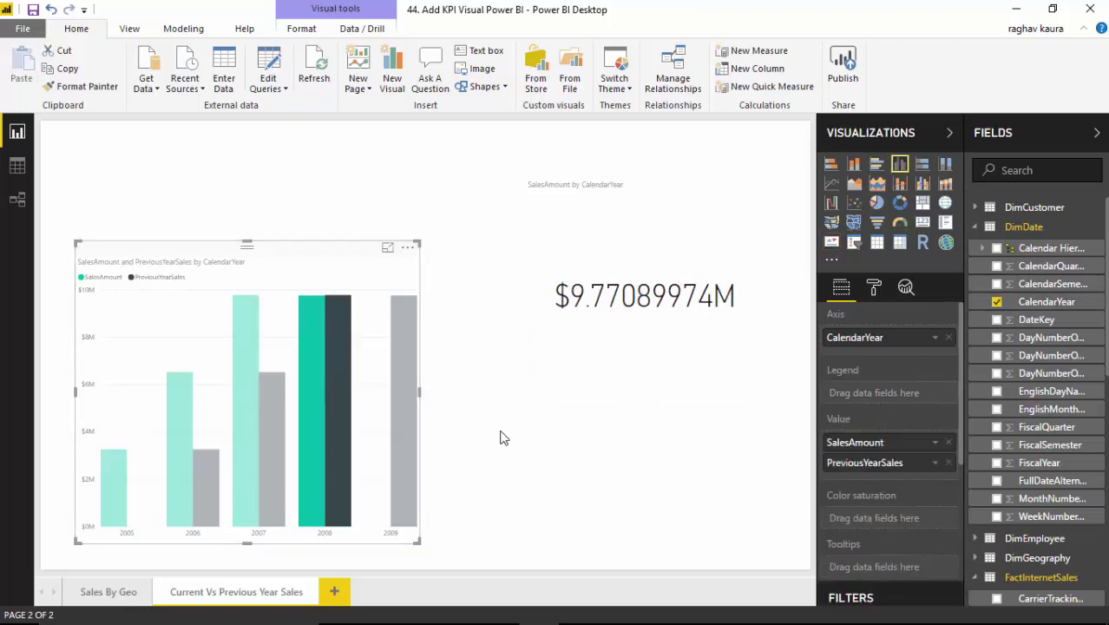
click(484, 442)
click(290, 364)
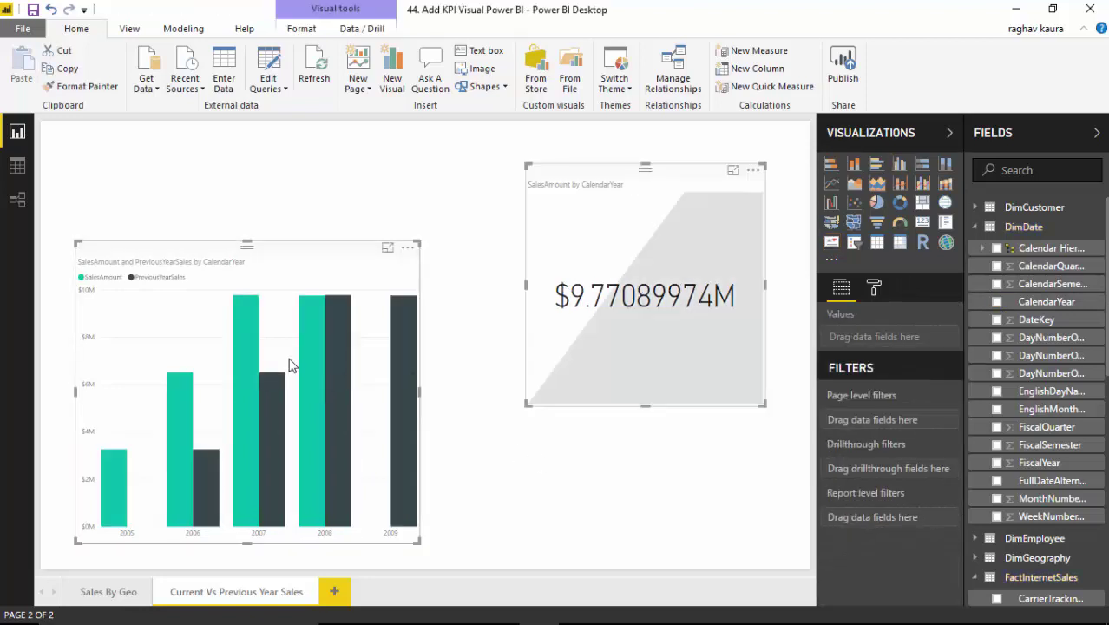
click(650, 486)
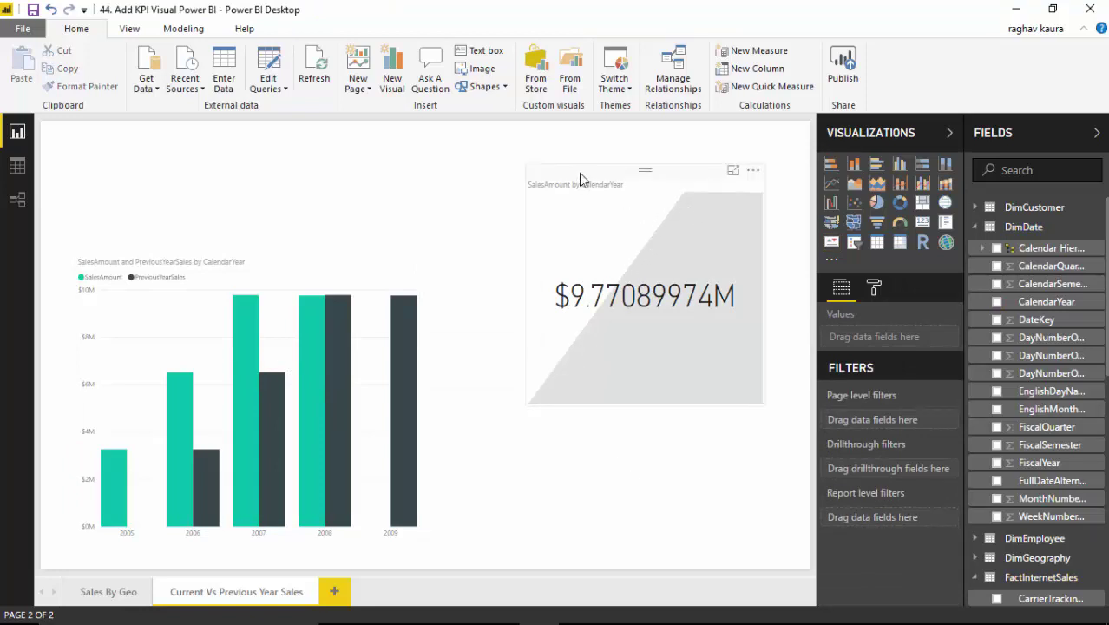
drag(581, 176, 556, 174)
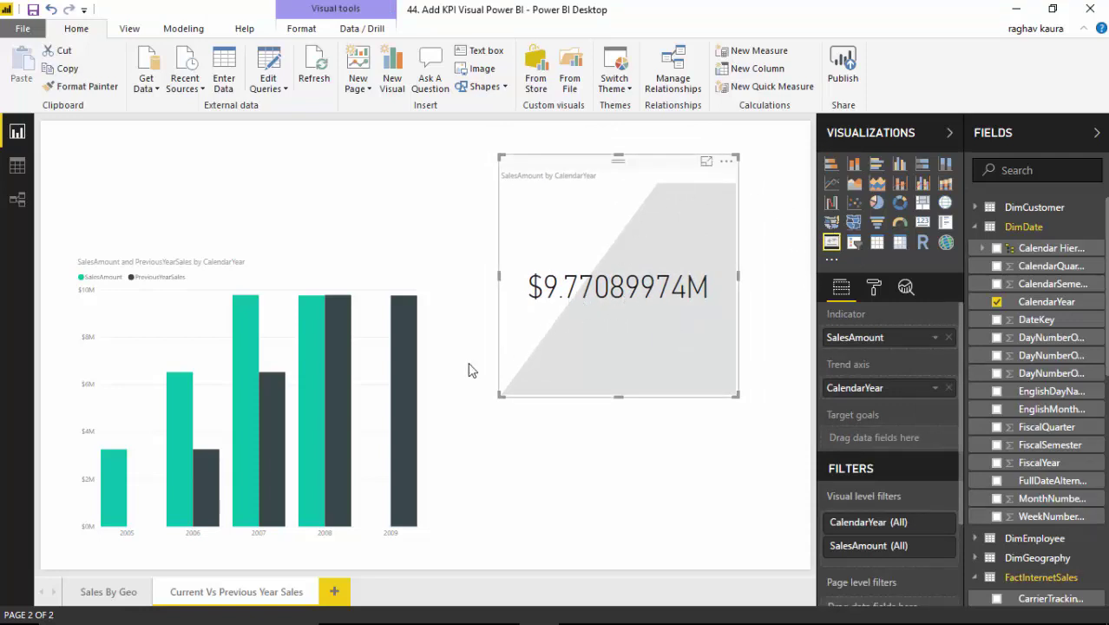
mouse_move(397, 328)
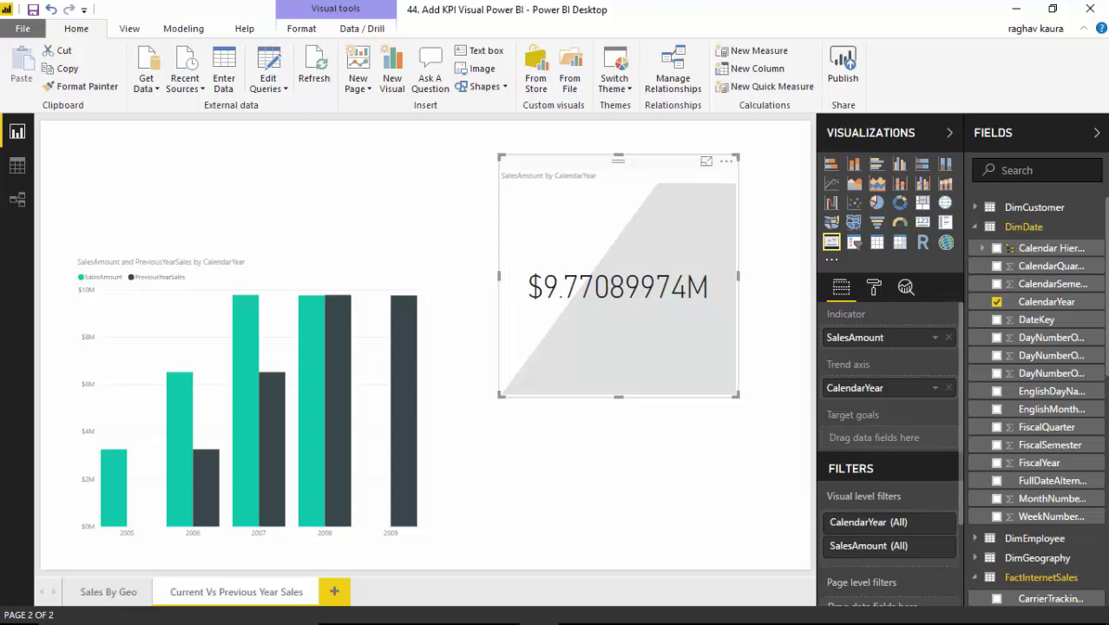
Collapse DimDate and drag PreviousYearSales into the KPI's Target goals
click(998, 227)
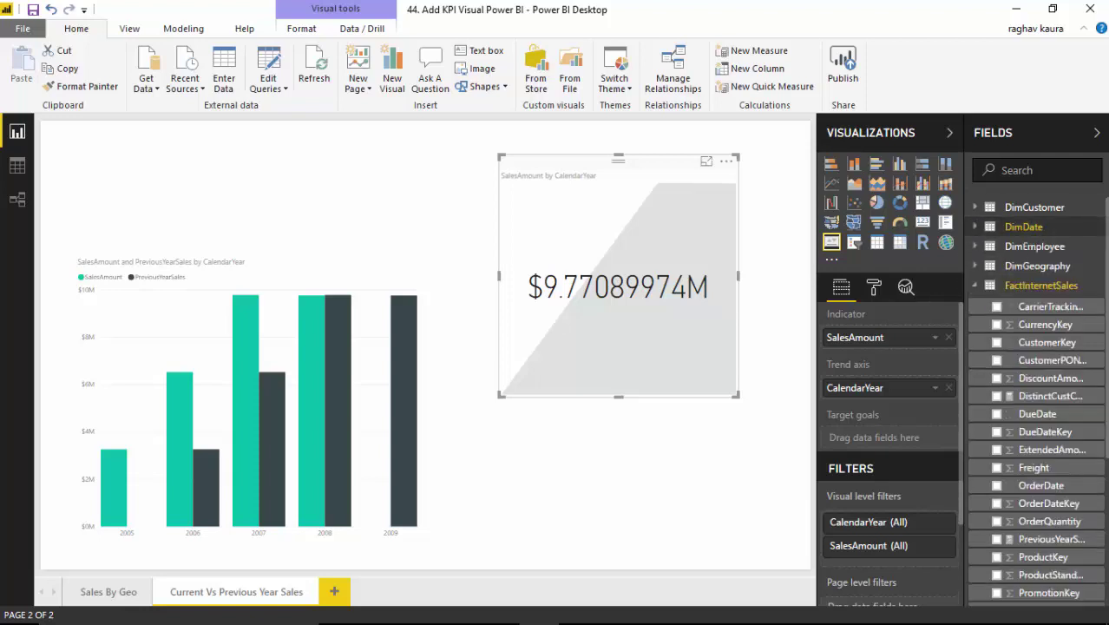
scroll(1037, 365, down, 3)
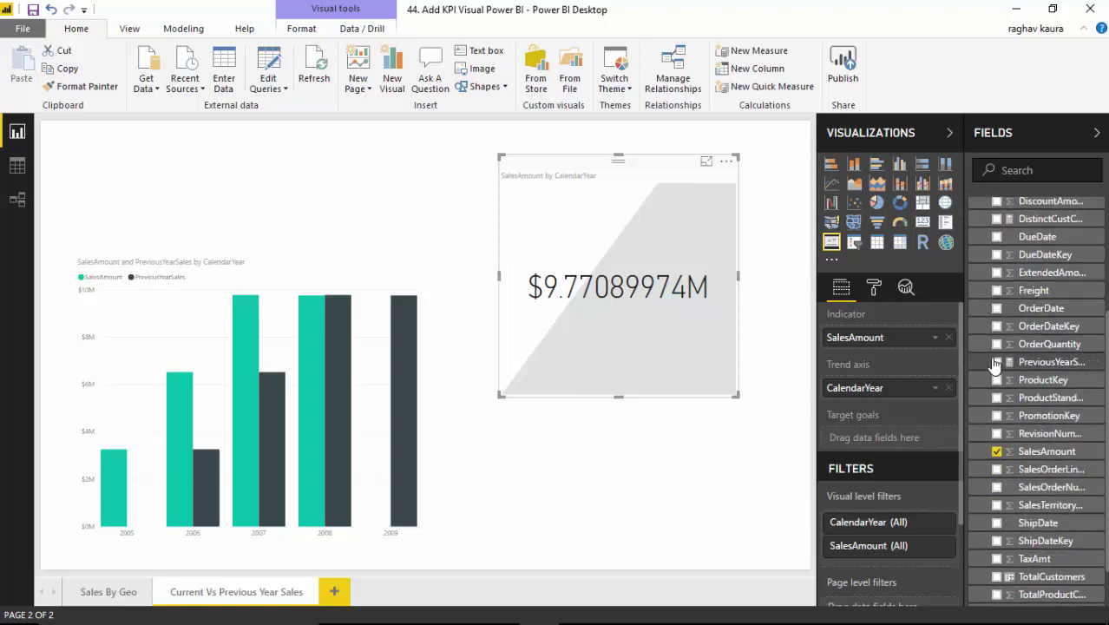
drag(998, 364, 903, 445)
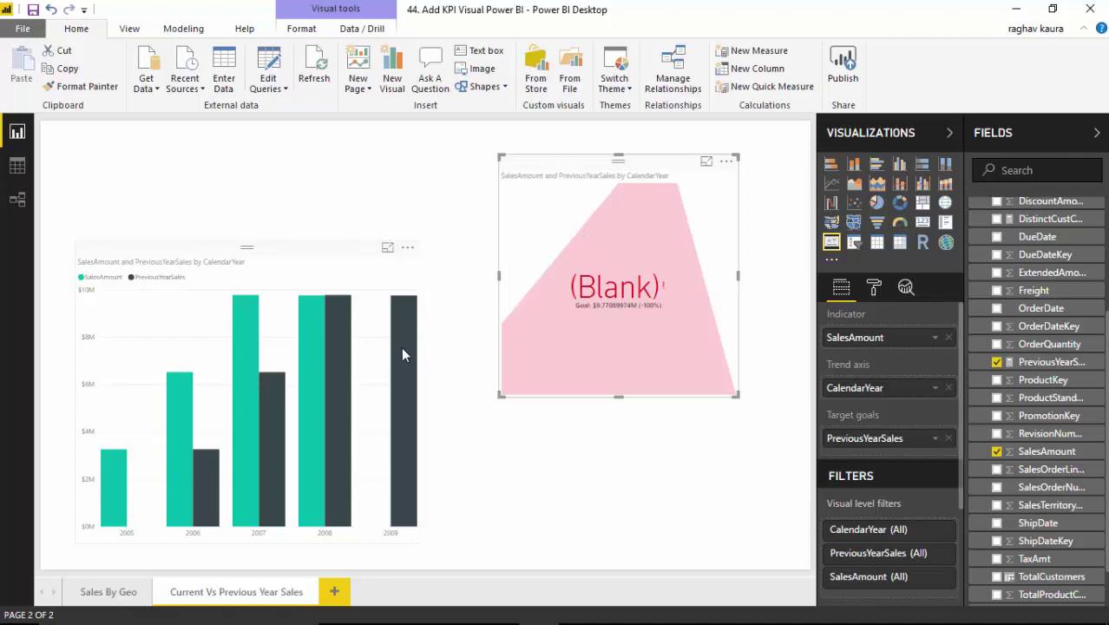
Cross-filter the KPI by the 2008 and then the 2007 column bars
click(337, 346)
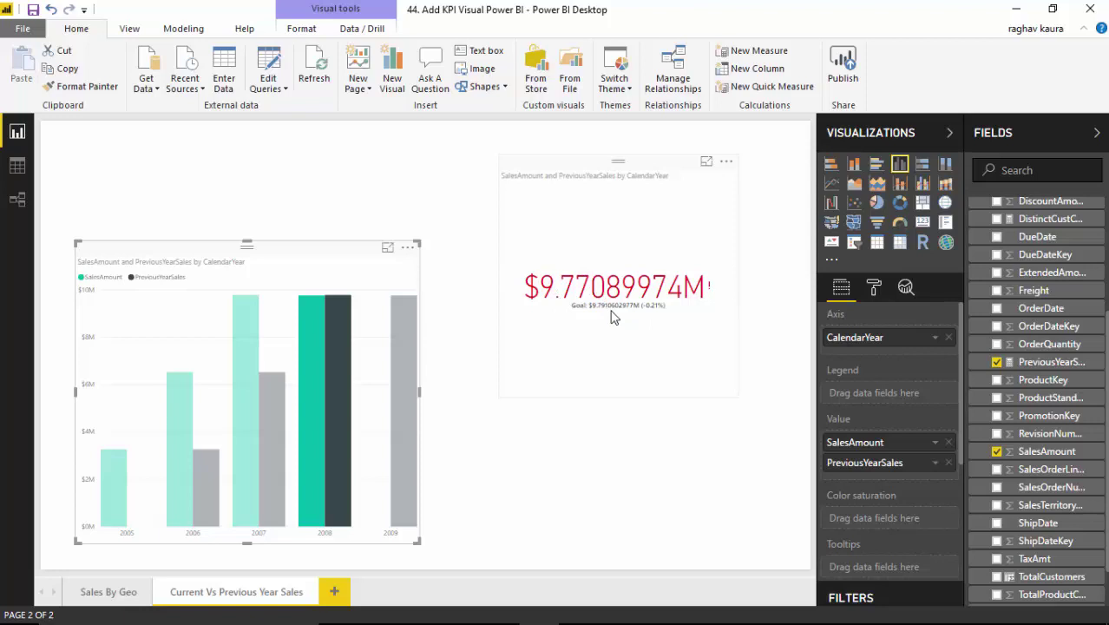
click(244, 347)
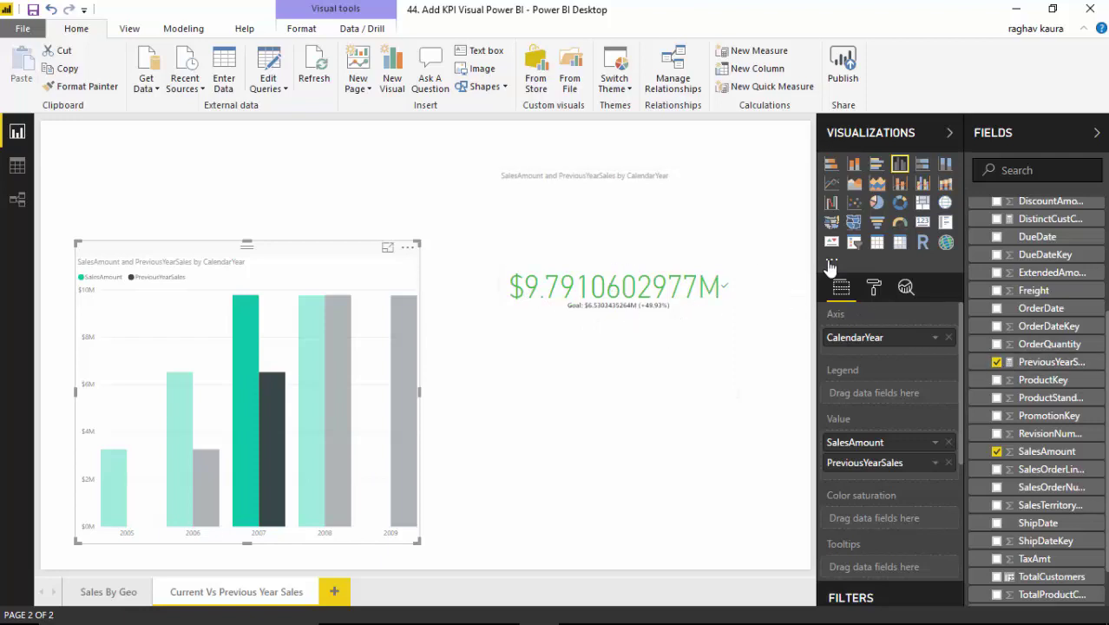
Turn on data labels for the clustered column chart
click(874, 290)
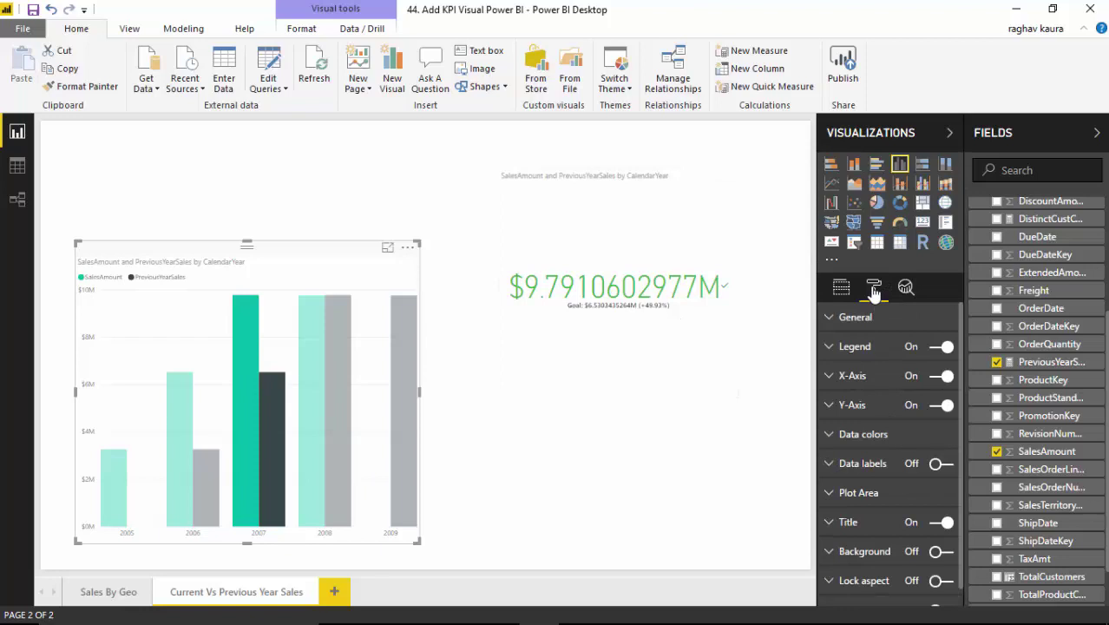
click(831, 317)
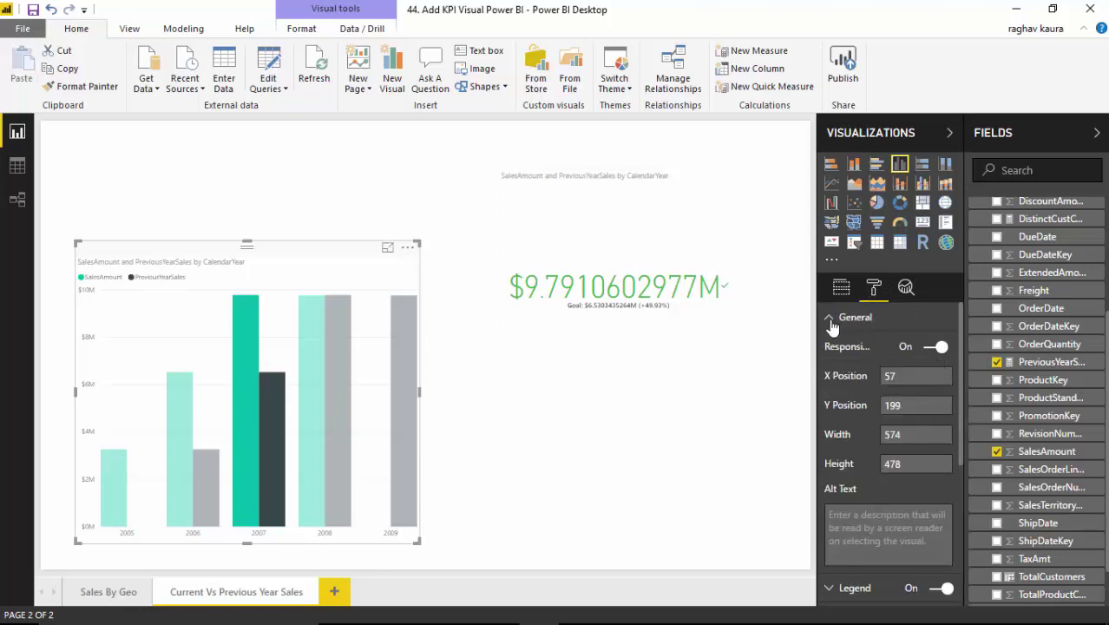
click(830, 318)
scroll(960, 332, down, 1)
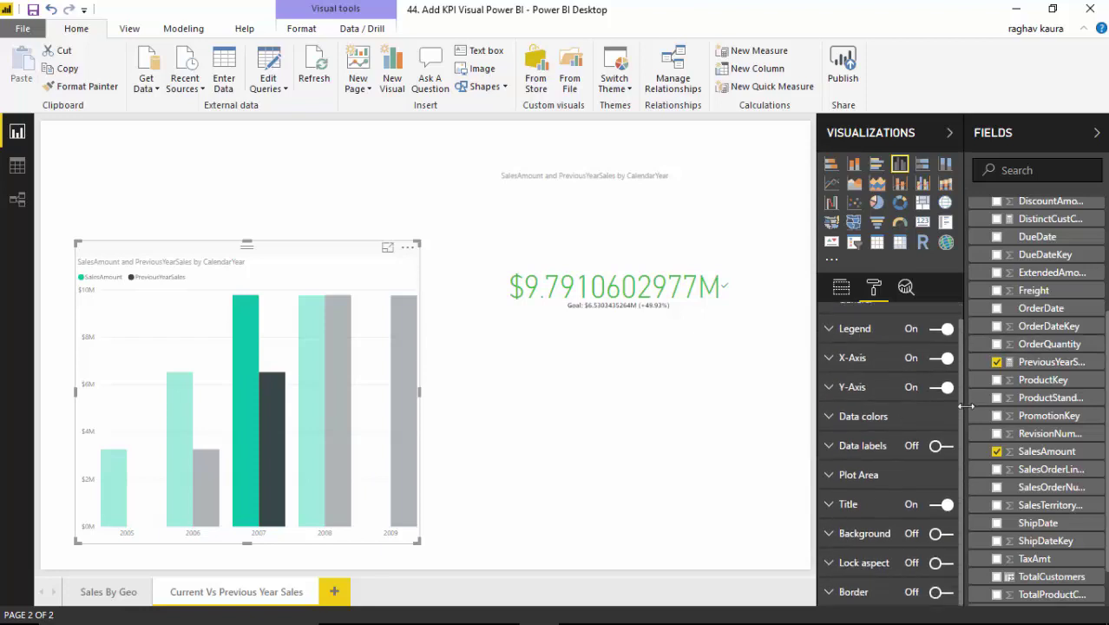
click(937, 448)
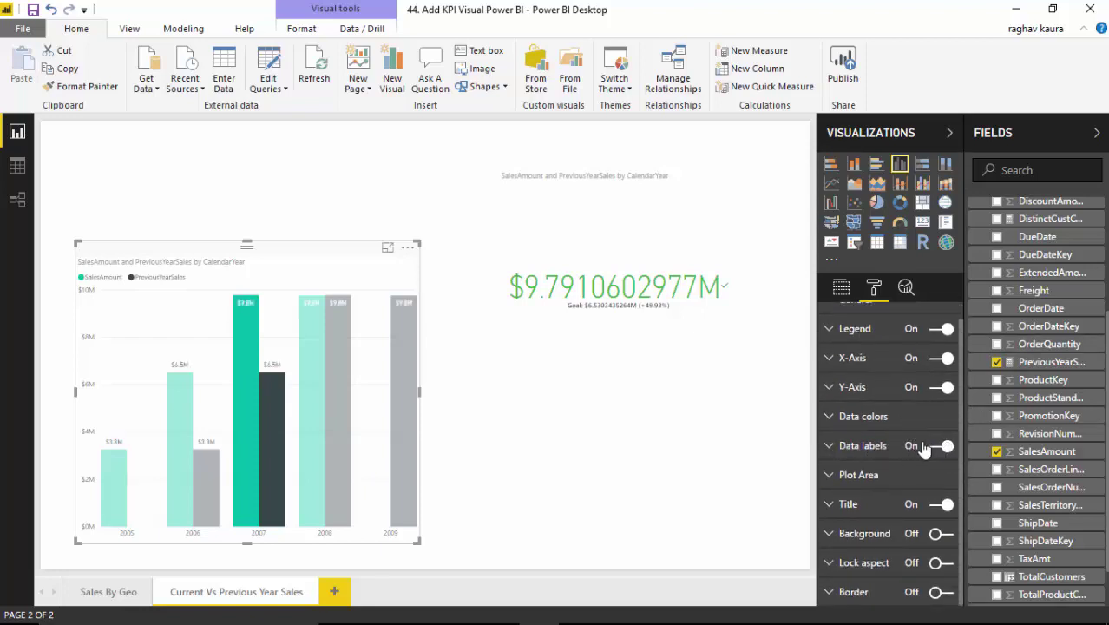
Set the KPI's display units to Millions, shorten it, and cross-filter by 2006 and 2007
click(642, 359)
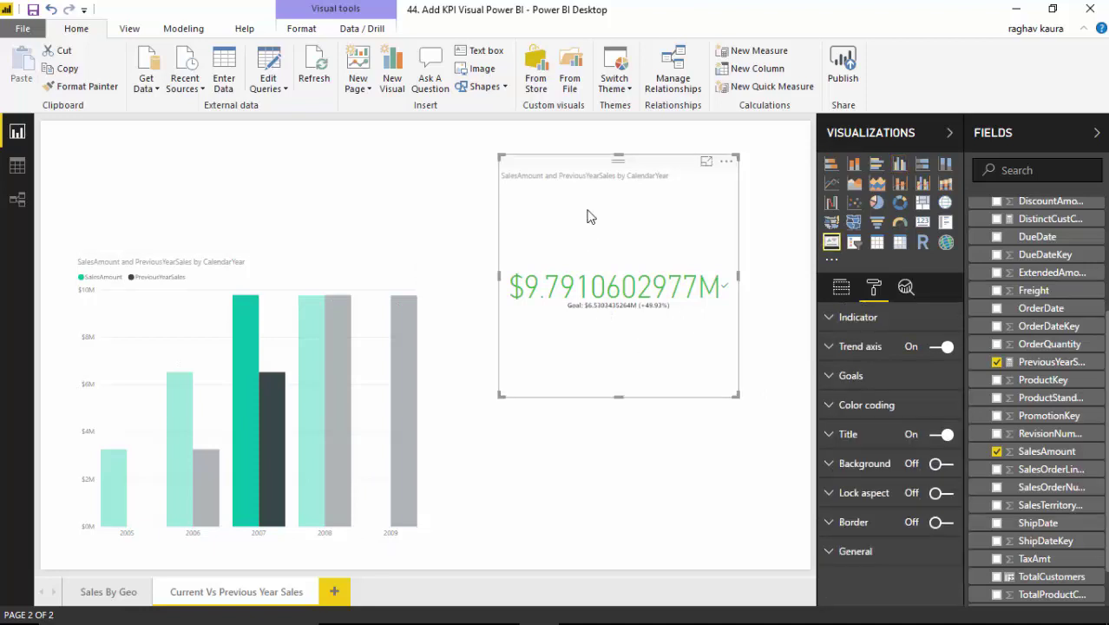
click(831, 320)
click(949, 346)
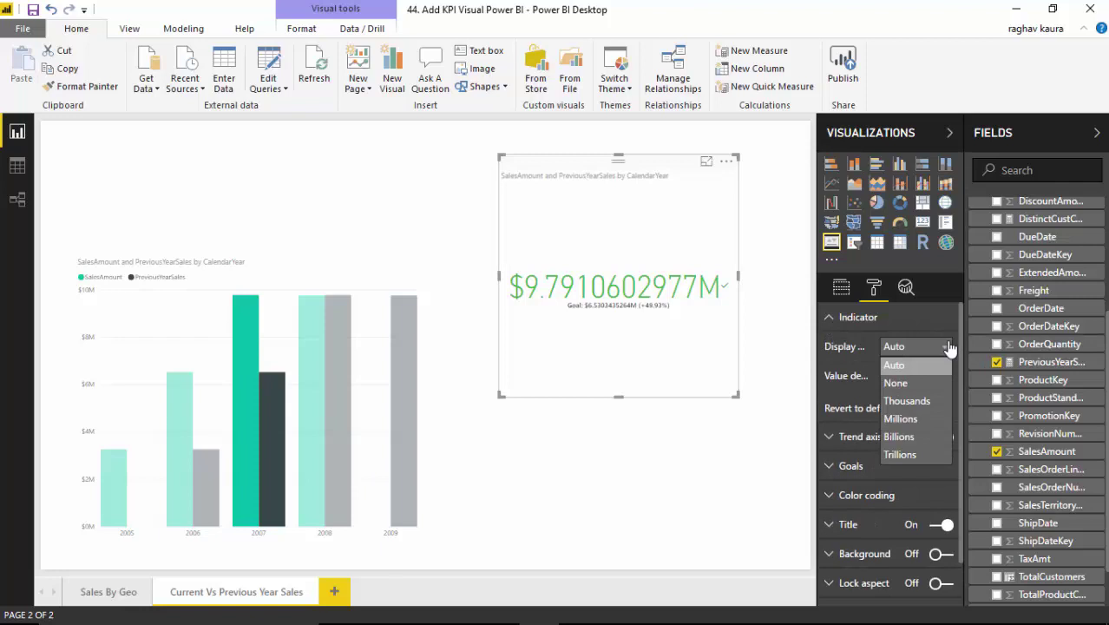
click(902, 419)
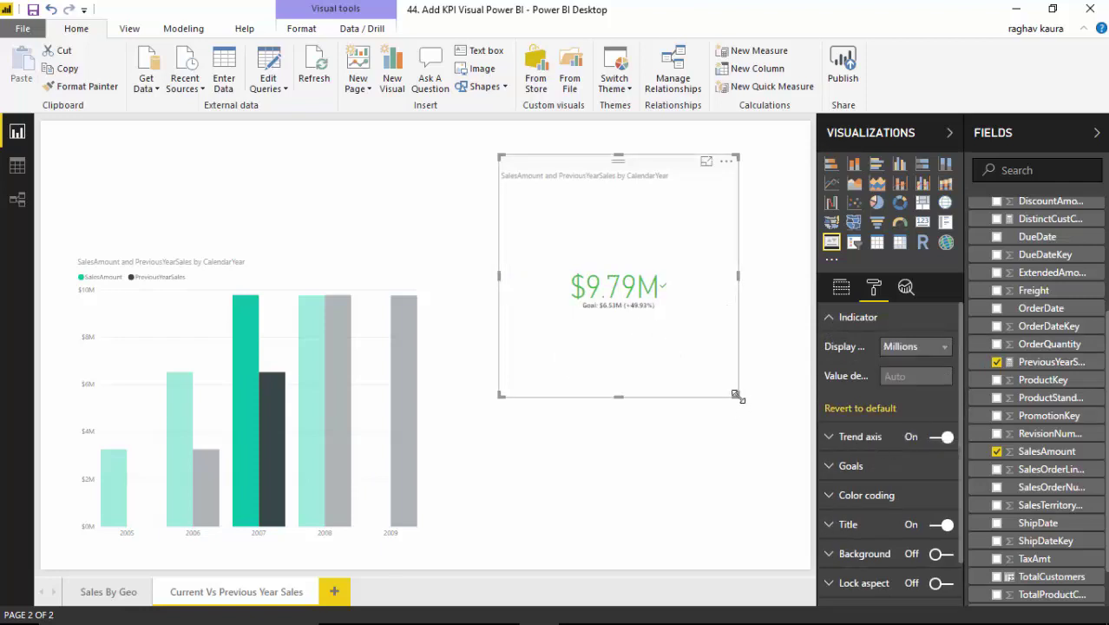
drag(736, 396, 734, 320)
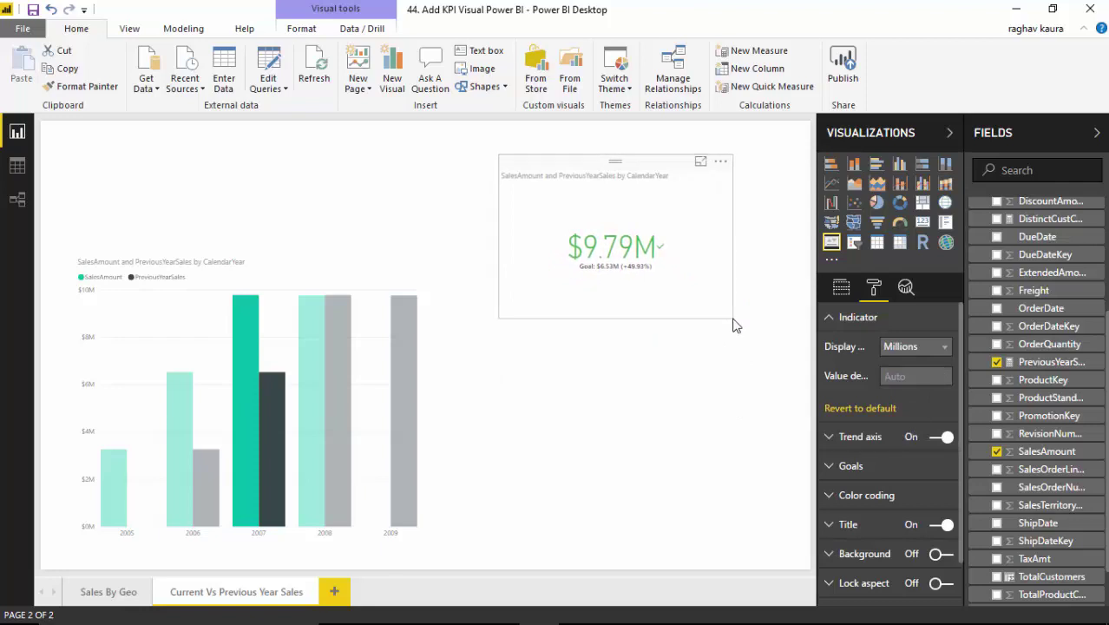
click(176, 414)
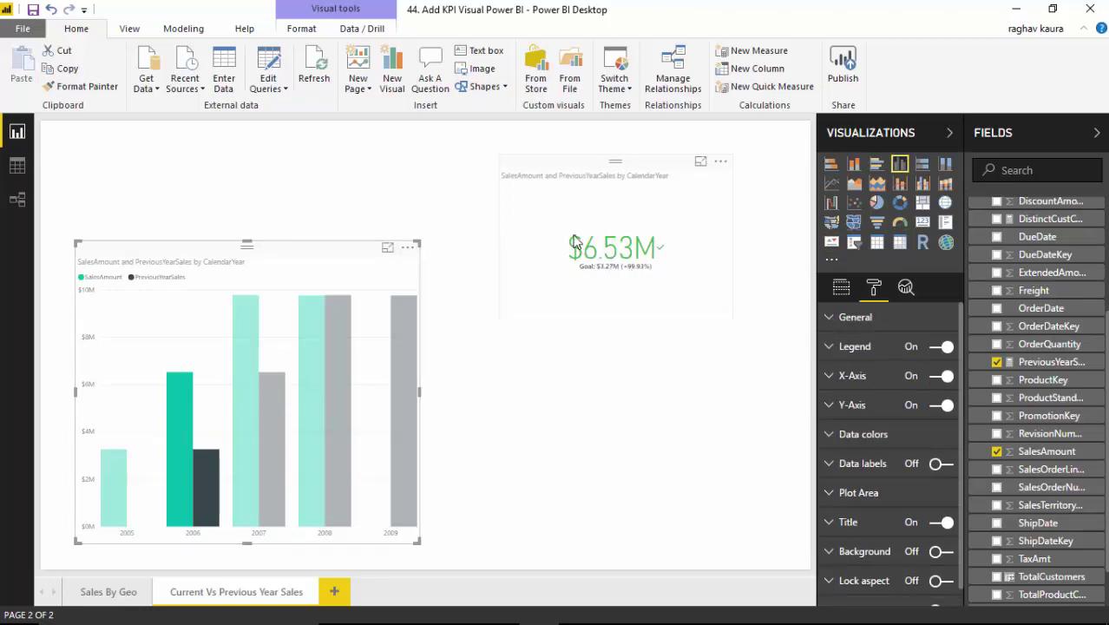
click(254, 367)
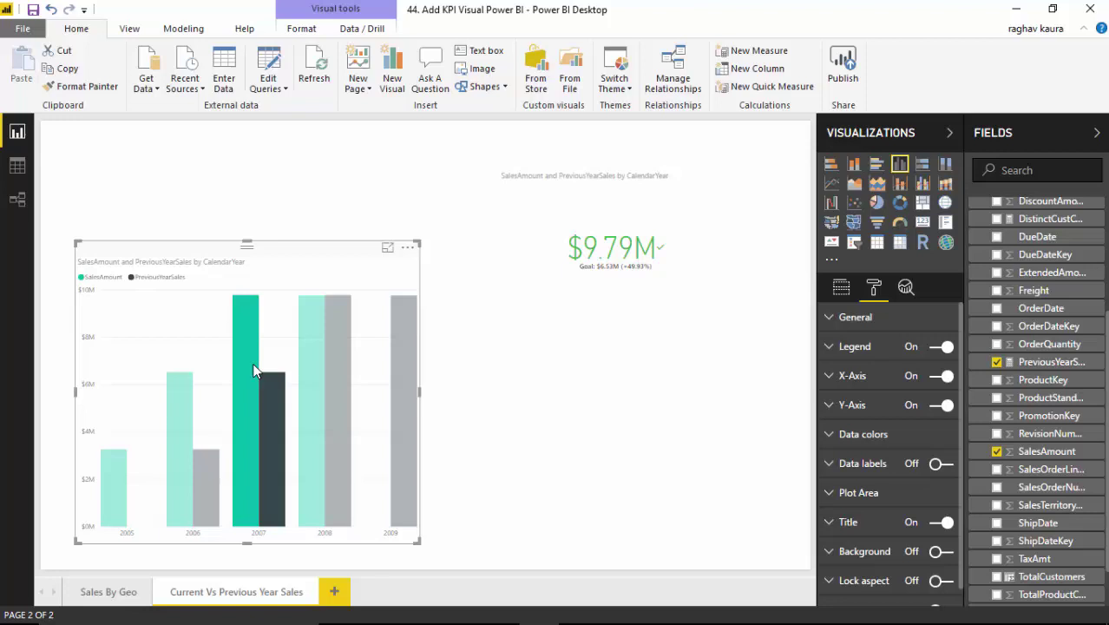
Cross-filter the KPI to 2008 and expand its Goals formatting settings
click(318, 368)
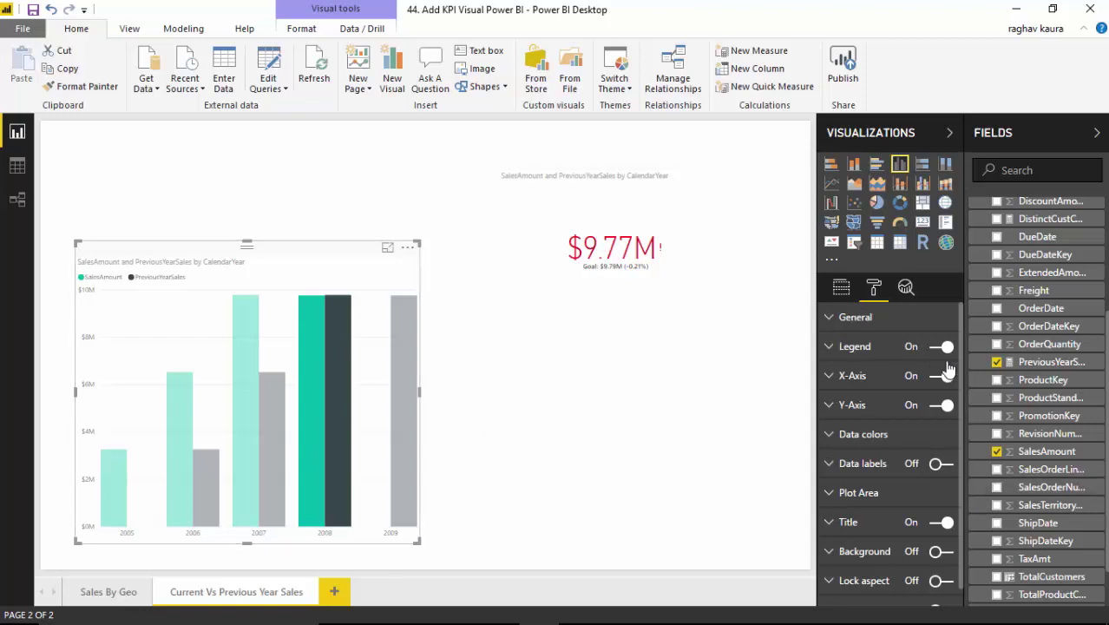
click(700, 313)
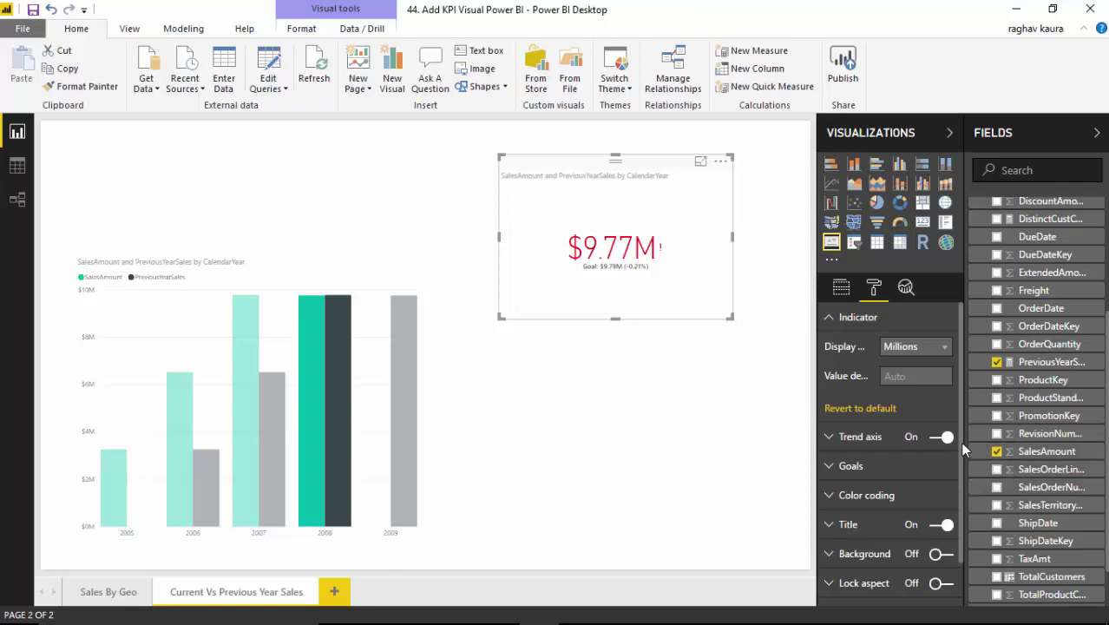
drag(960, 443, 958, 521)
click(830, 418)
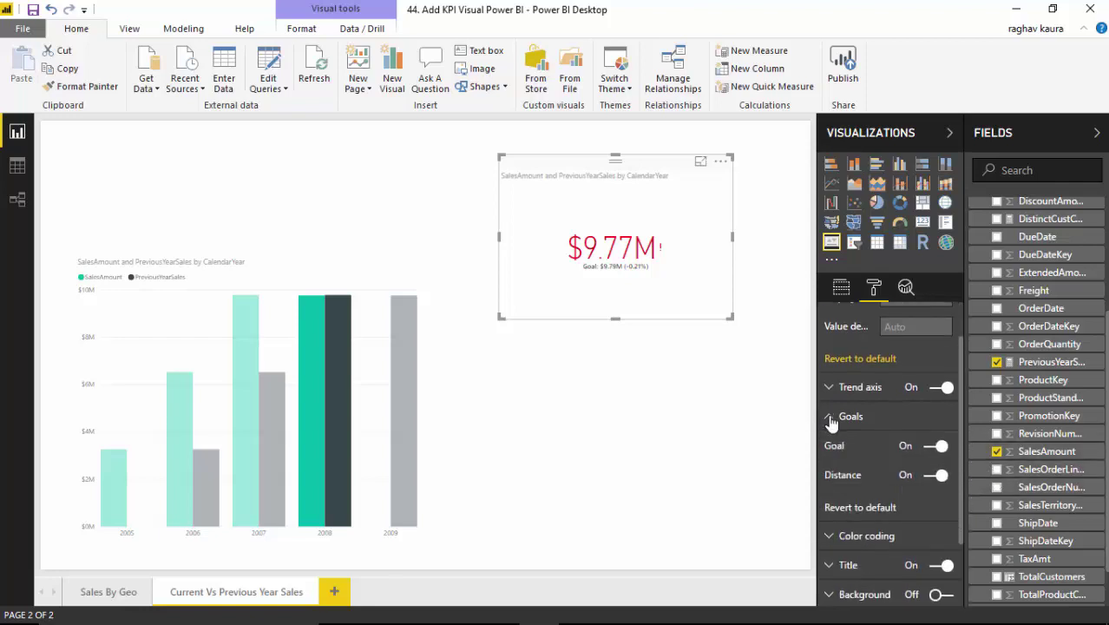
Toggle the KPI's Goal and Distance displays off and back on, leaving both shown
click(940, 448)
click(941, 450)
click(943, 451)
click(945, 455)
click(945, 477)
click(946, 480)
click(948, 483)
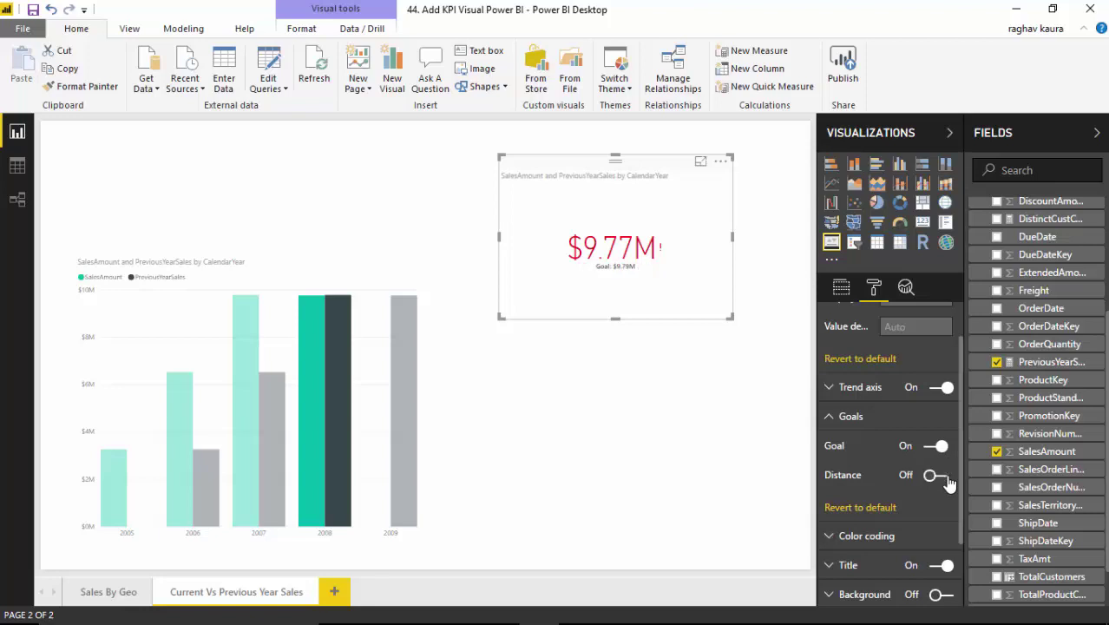
click(947, 481)
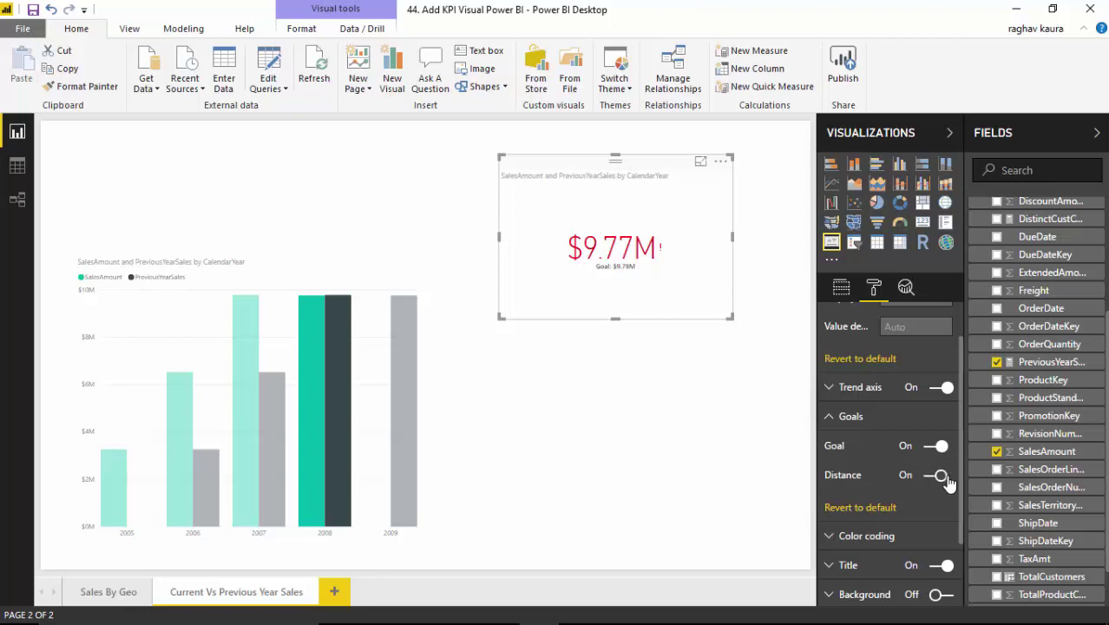
click(827, 419)
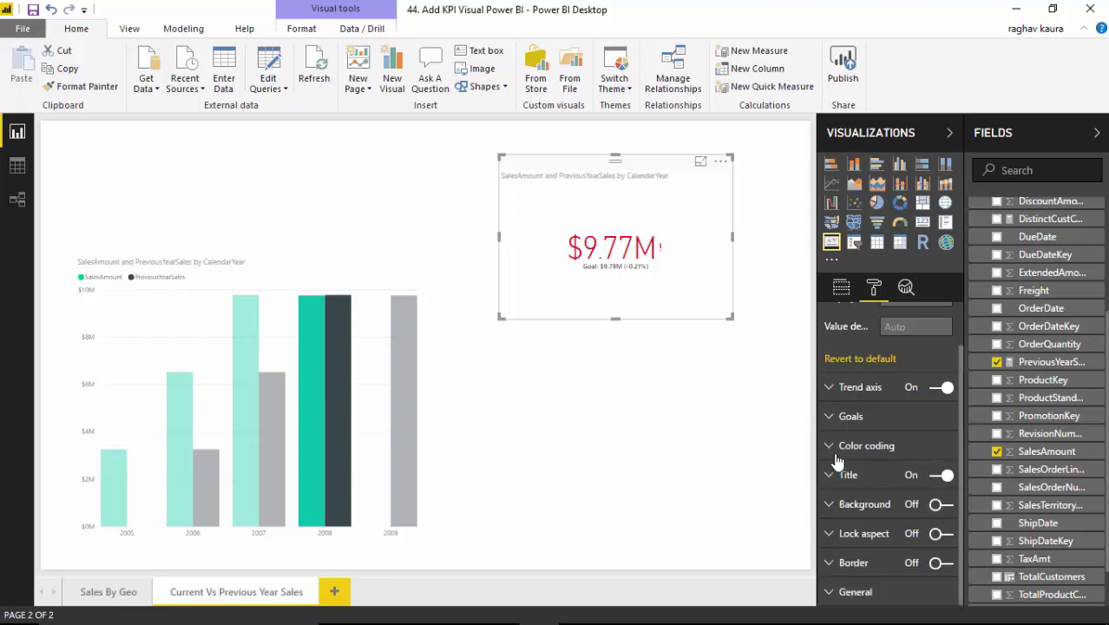
click(831, 446)
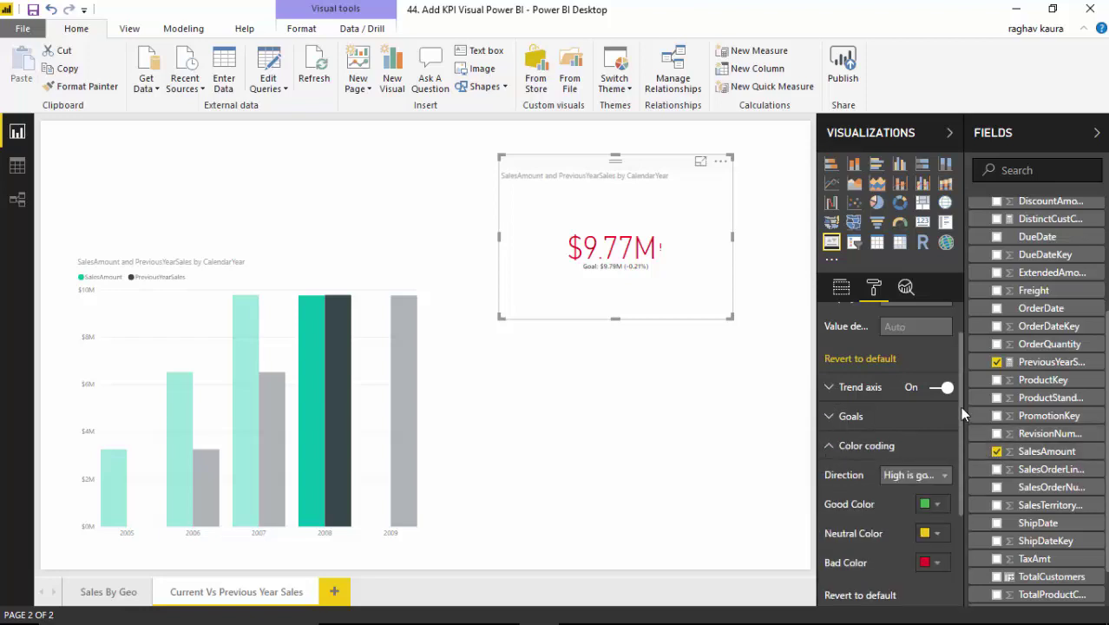
drag(960, 406, 962, 478)
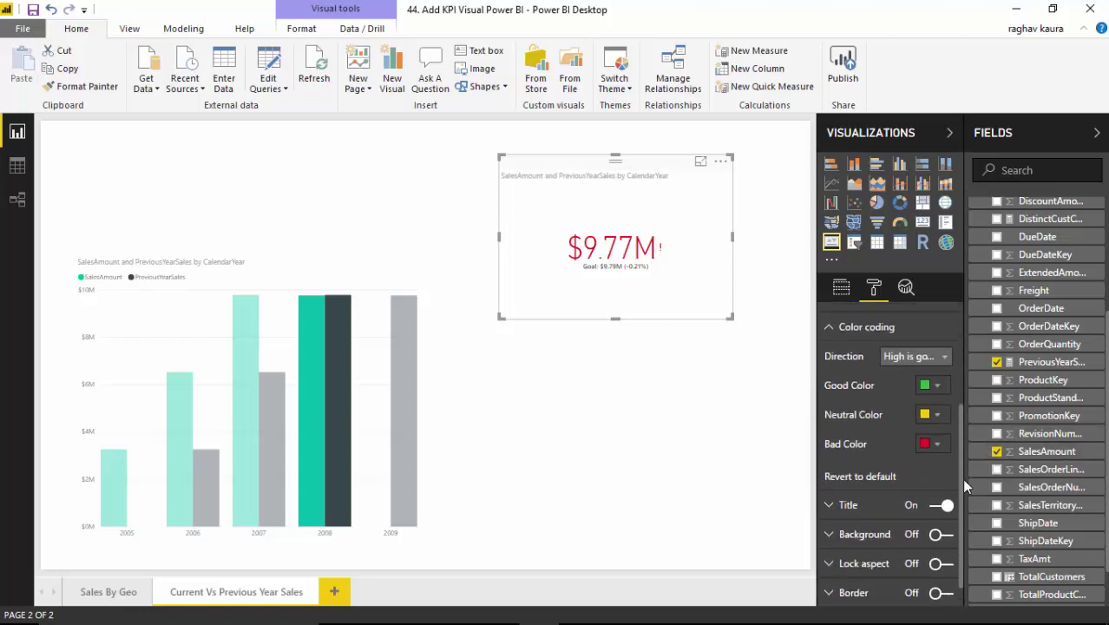
click(934, 446)
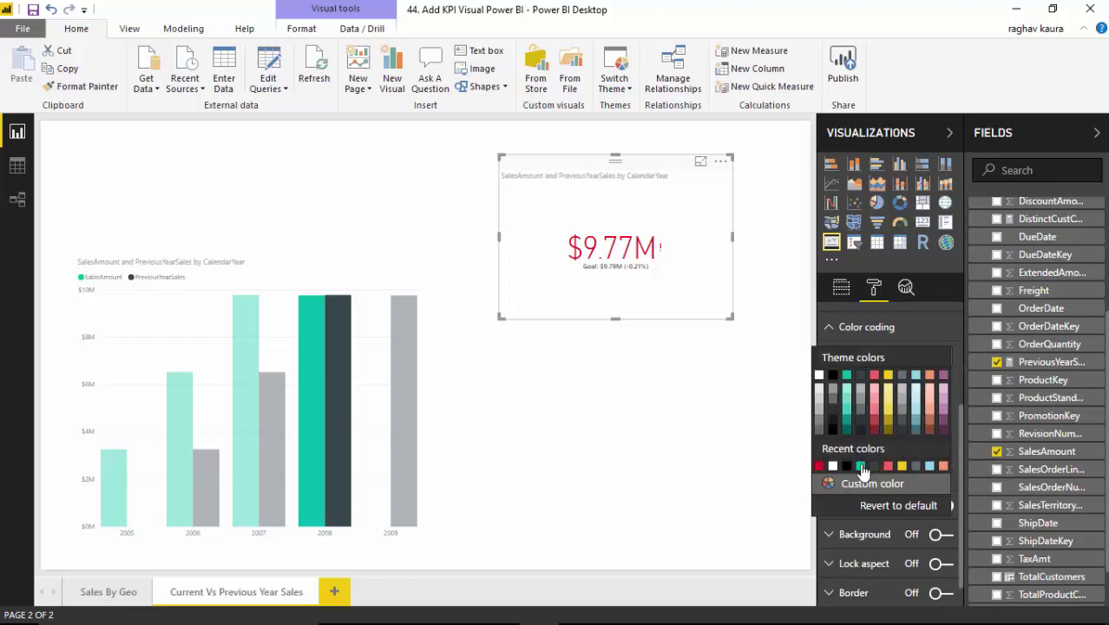
click(860, 466)
click(945, 444)
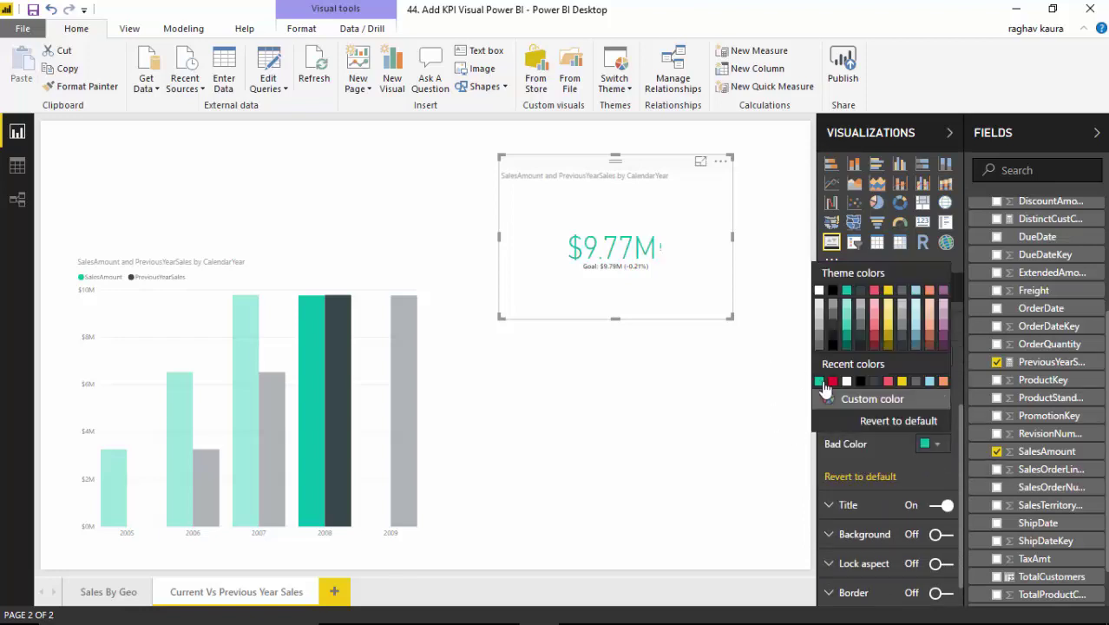
click(822, 383)
click(680, 438)
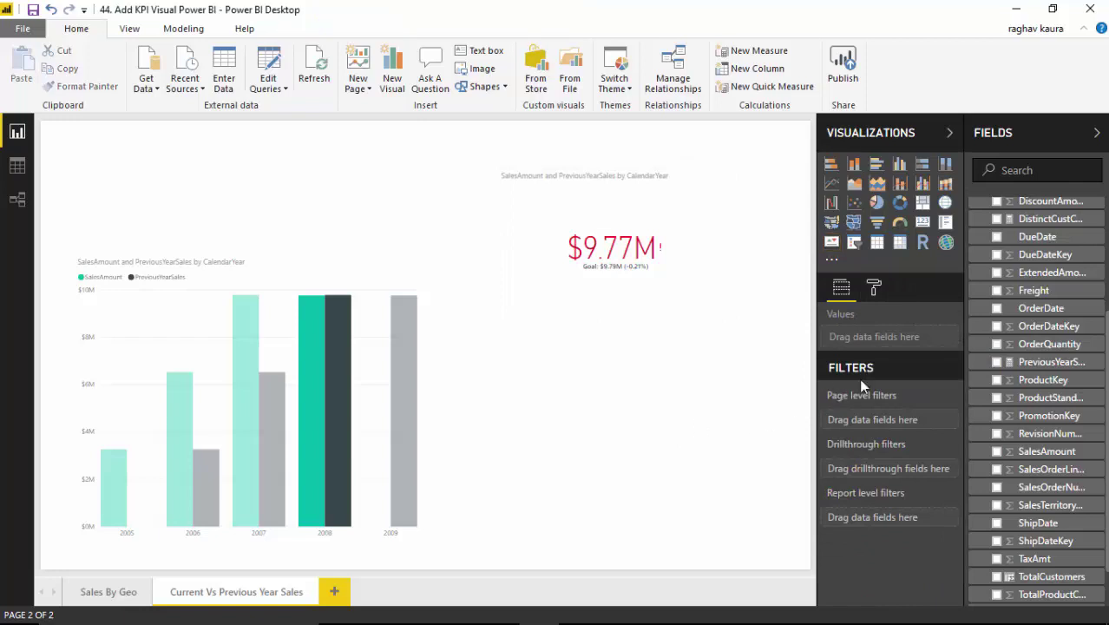
click(741, 305)
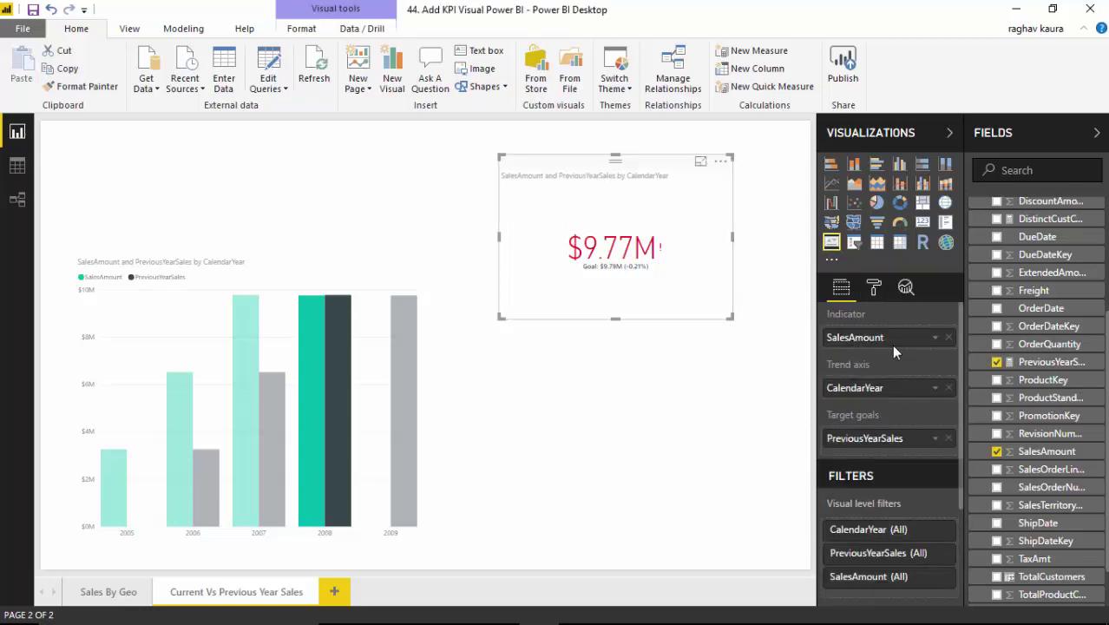
click(873, 289)
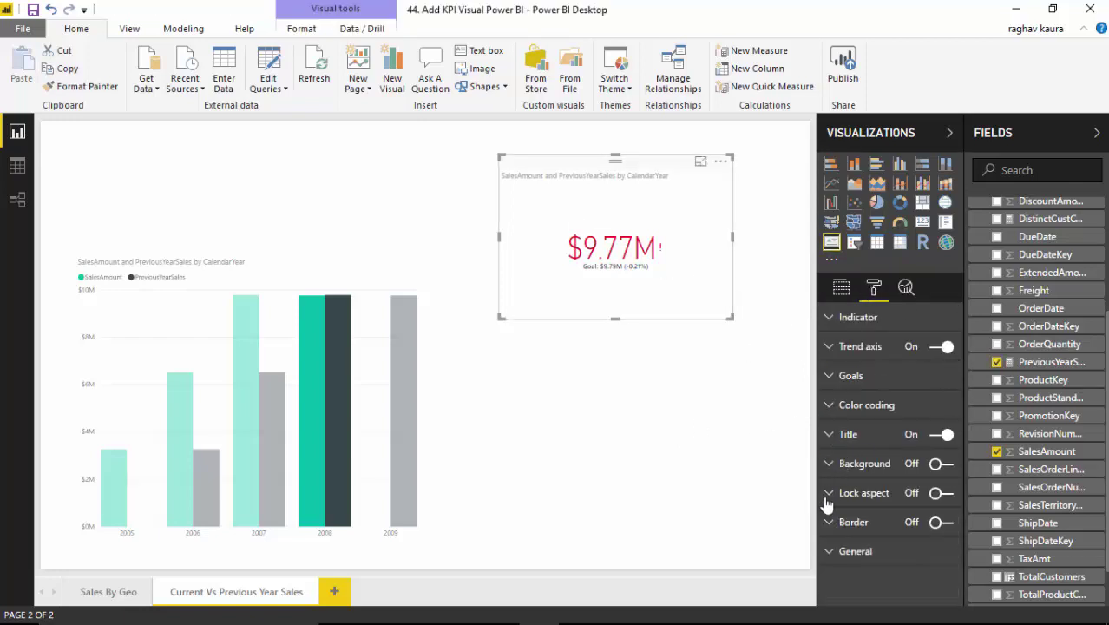
Type 'KPI Anount' as the KPI's alt text, then clear it and collapse General
click(832, 553)
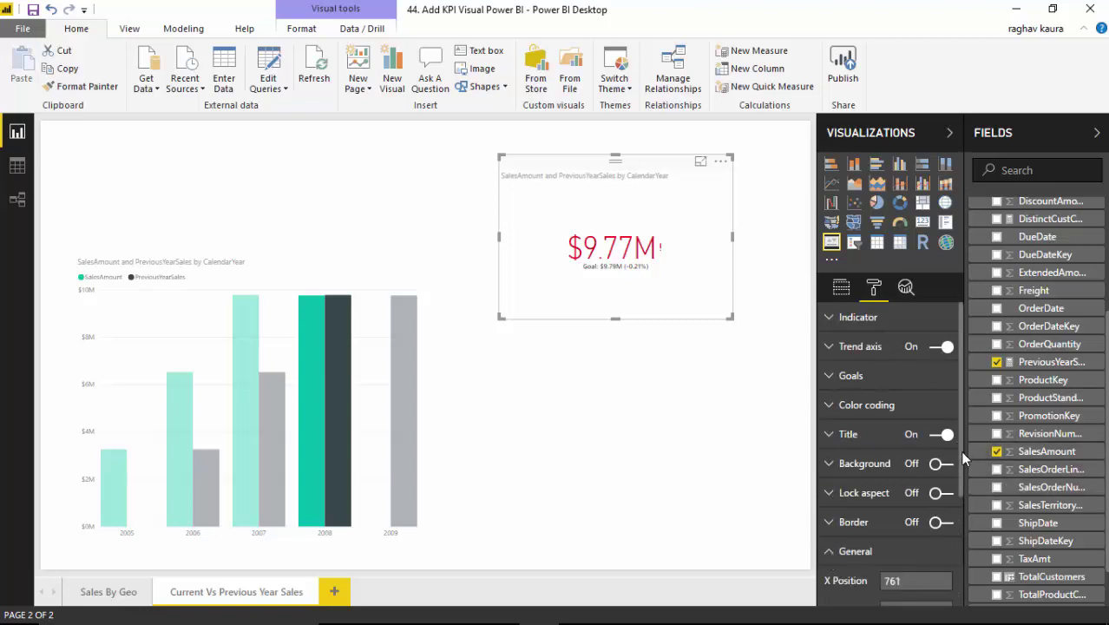
scroll(960, 450, down, 3)
scroll(973, 564, down, 1)
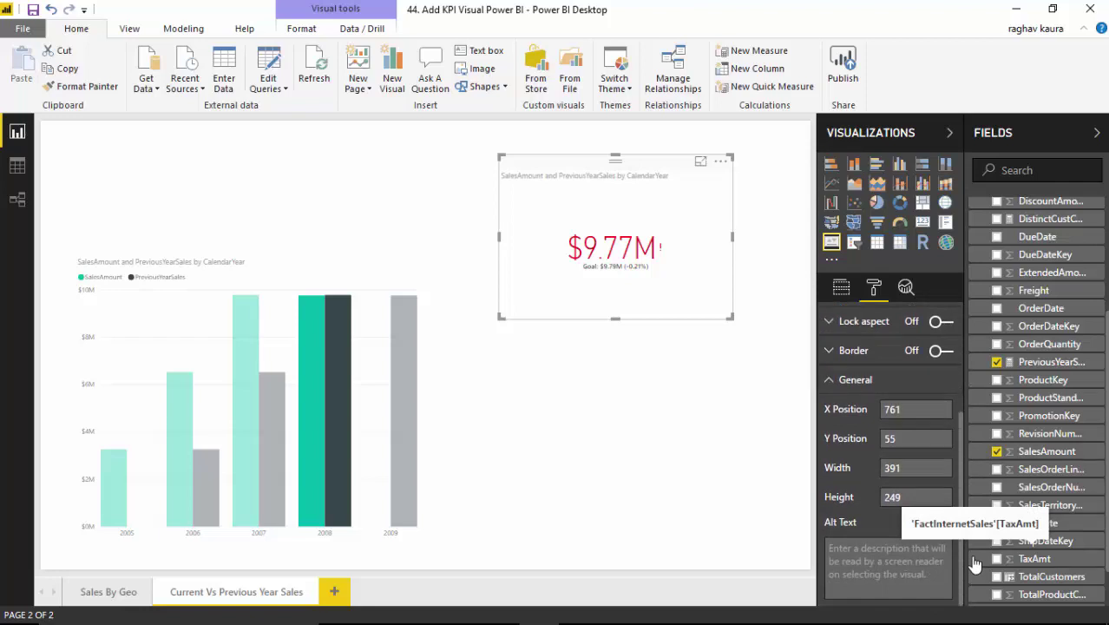
click(888, 556)
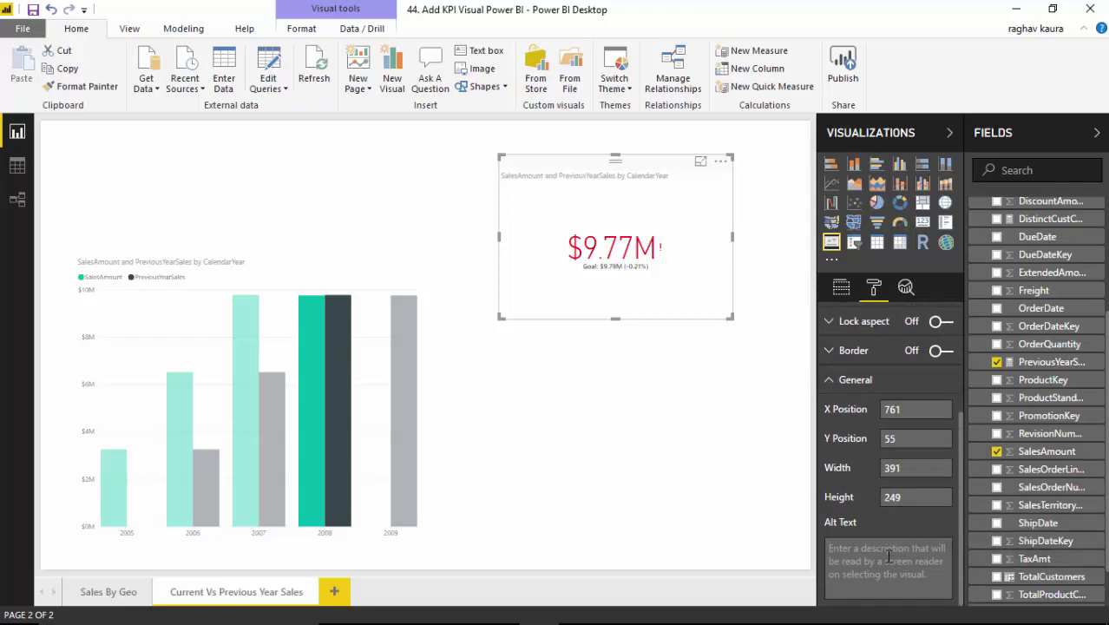
text(KPI A)
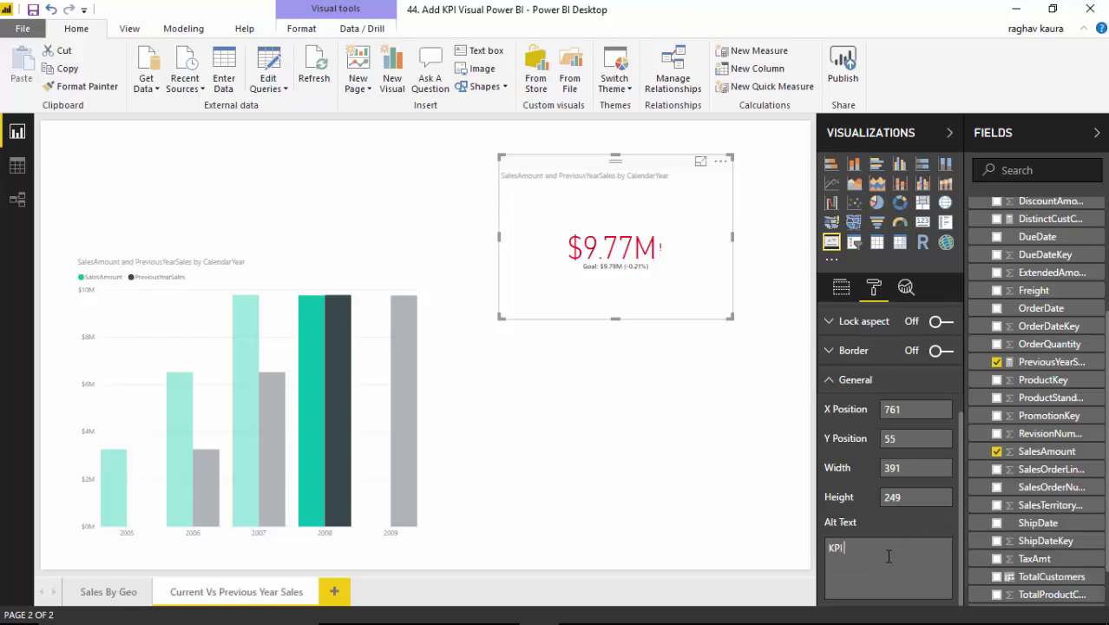
text(nount)
key(Return)
key(ctrl+a)
key(BackSpace)
click(833, 385)
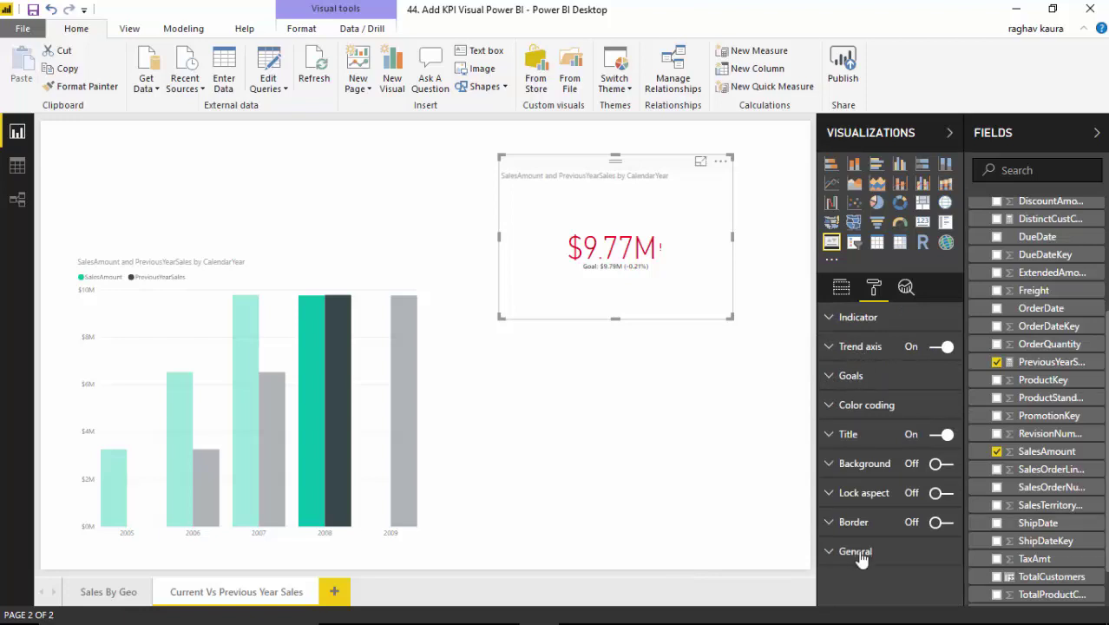
click(944, 434)
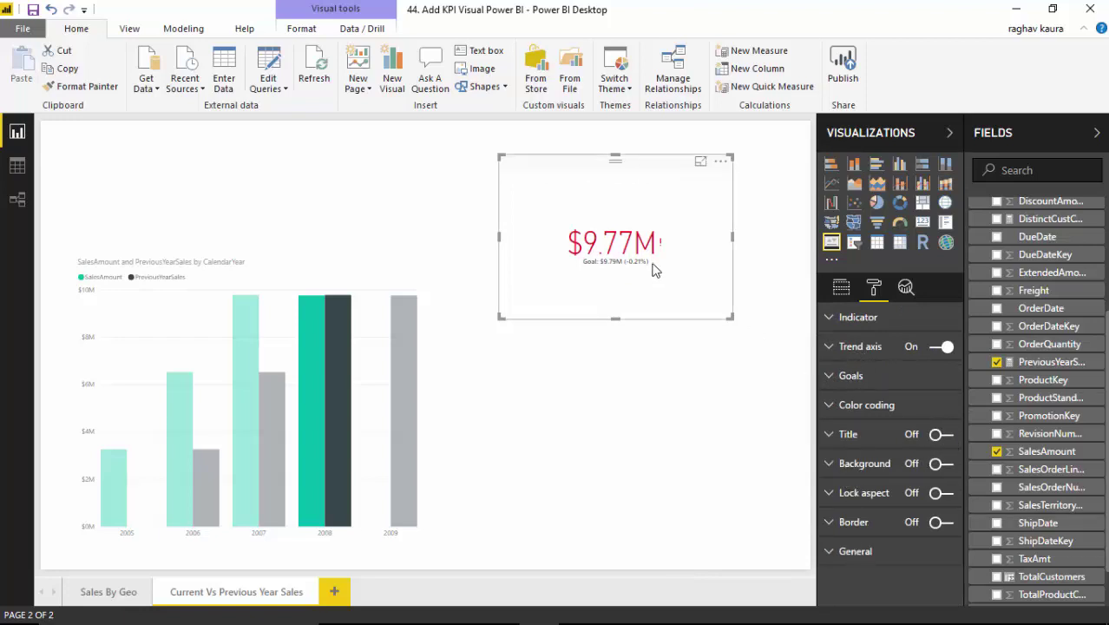
click(939, 437)
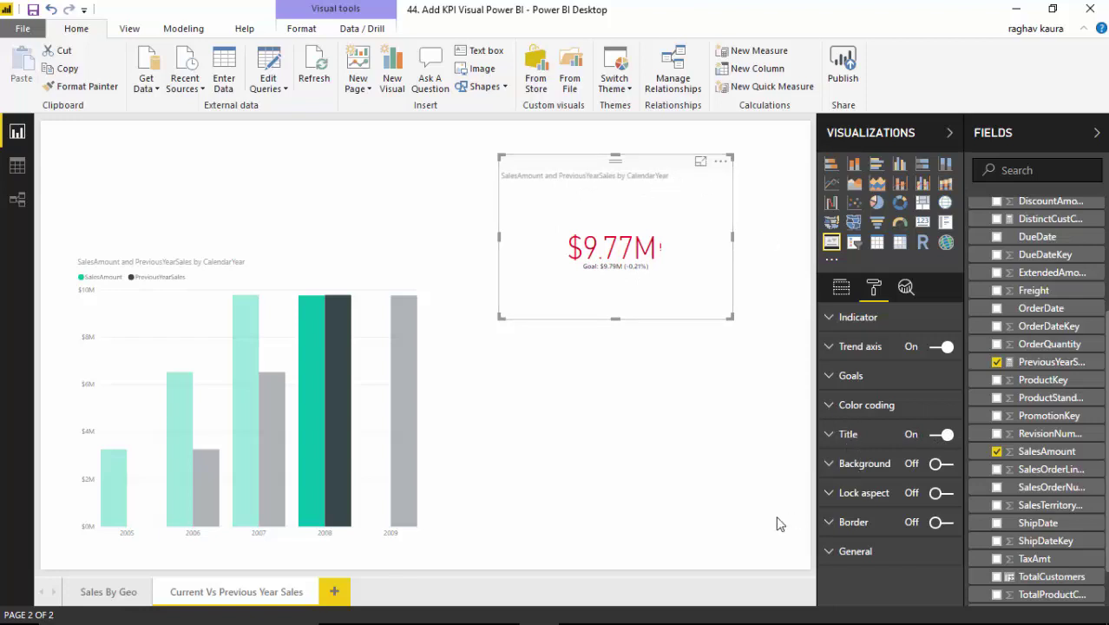
click(829, 376)
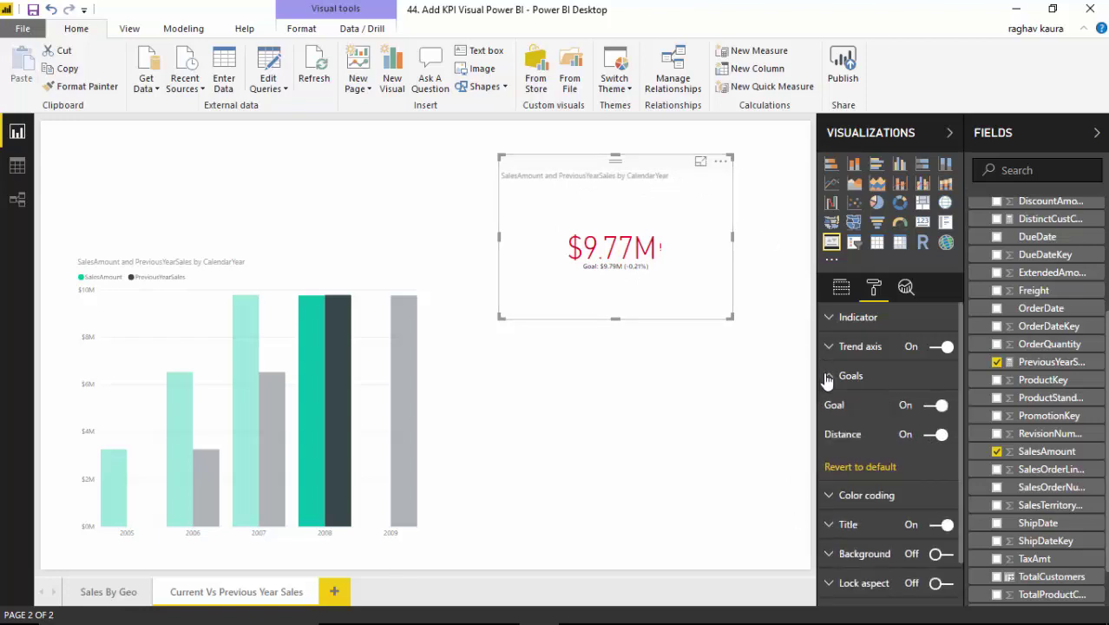
click(828, 378)
click(831, 348)
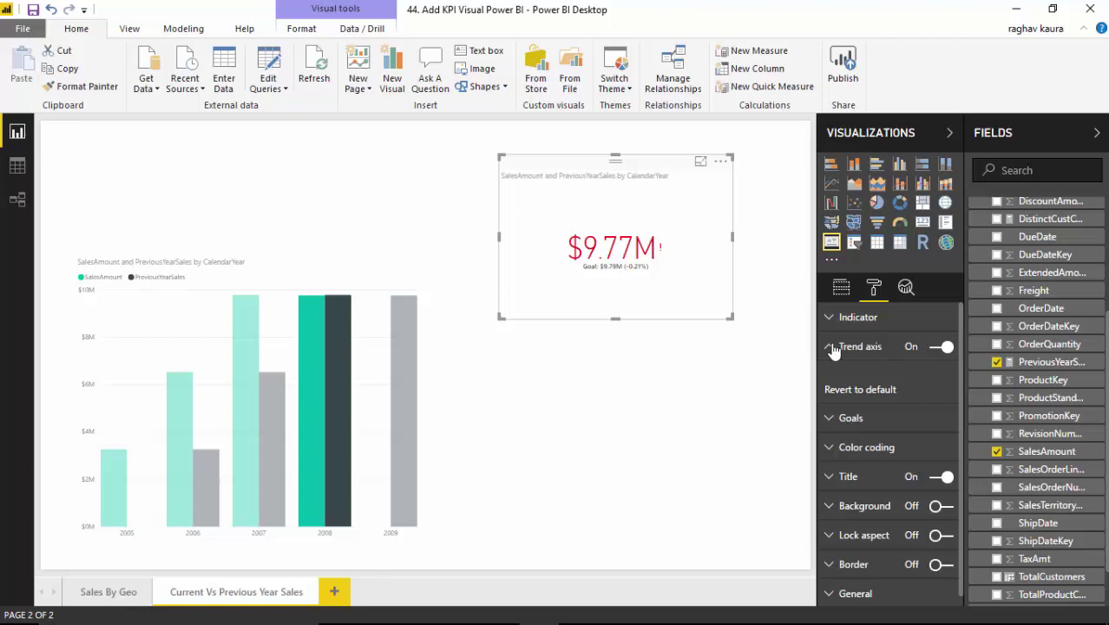
click(948, 349)
click(939, 348)
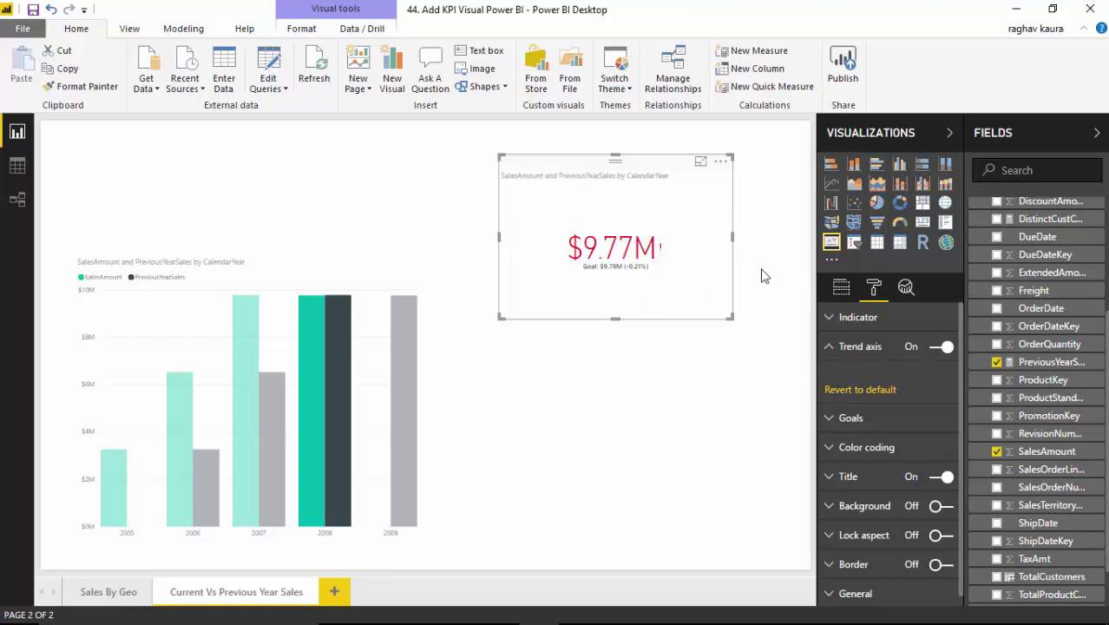
click(828, 349)
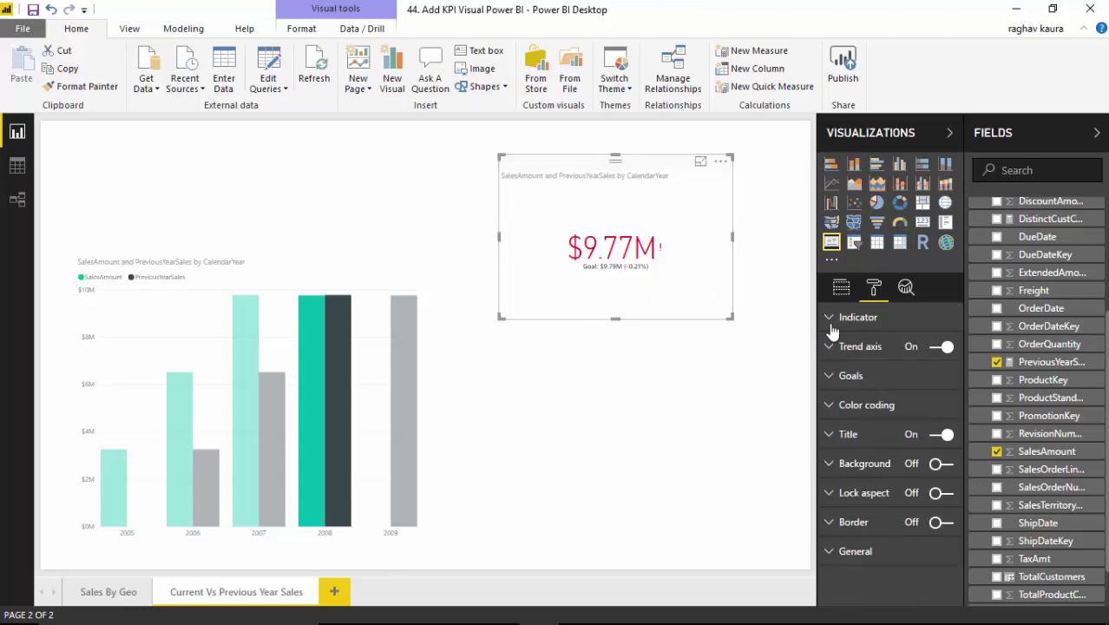
Try Thousands and Billions as the KPI's display units, then settle back on Millions
click(833, 317)
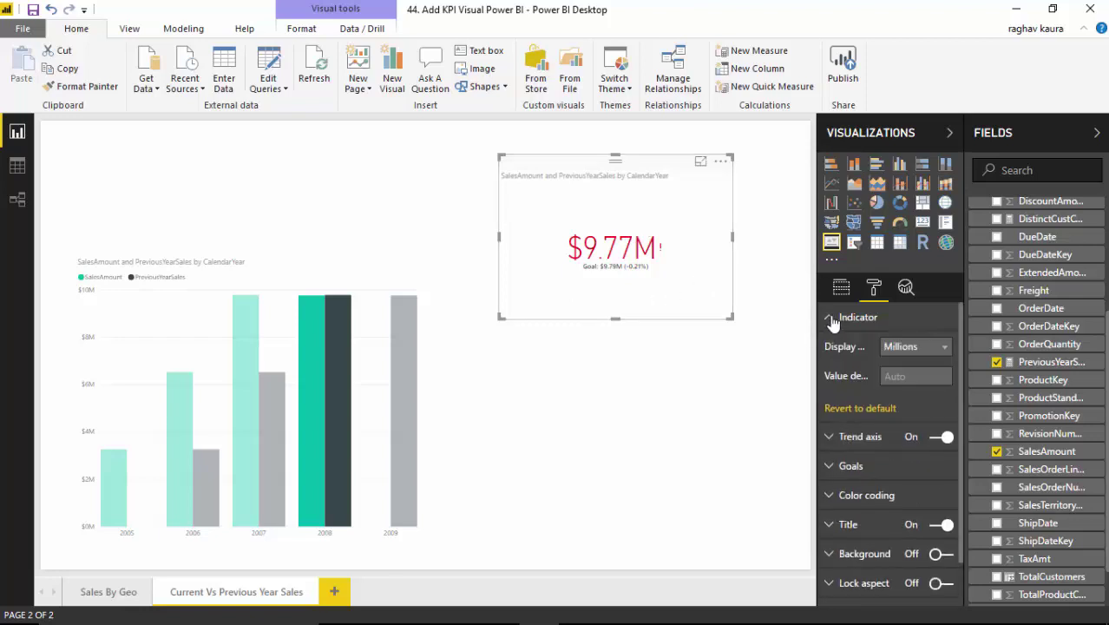
click(945, 348)
click(945, 348)
click(907, 350)
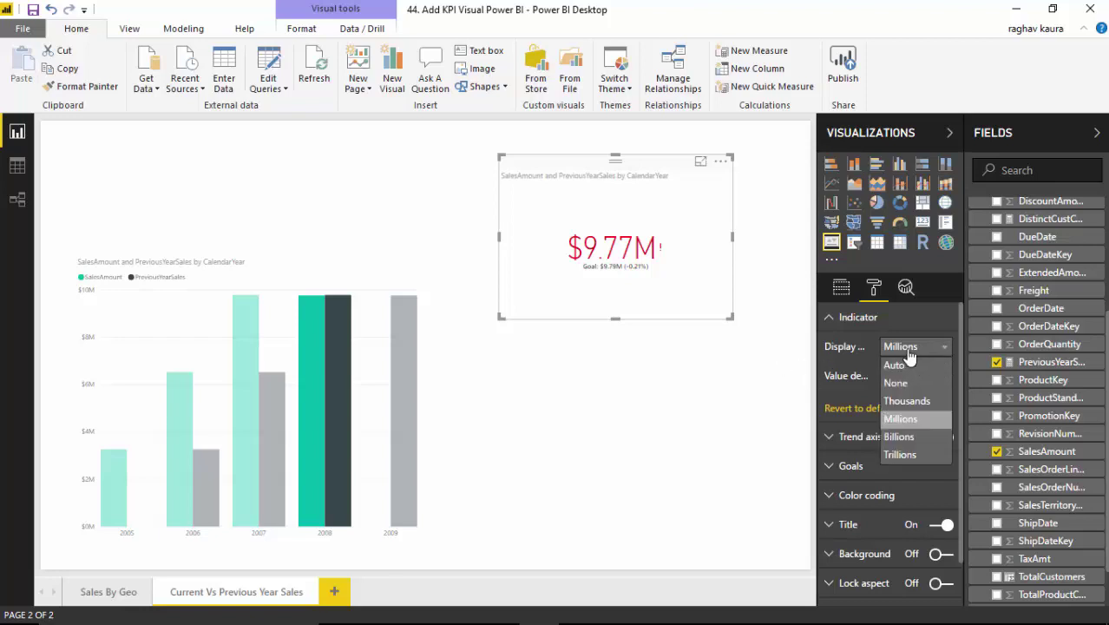
click(907, 402)
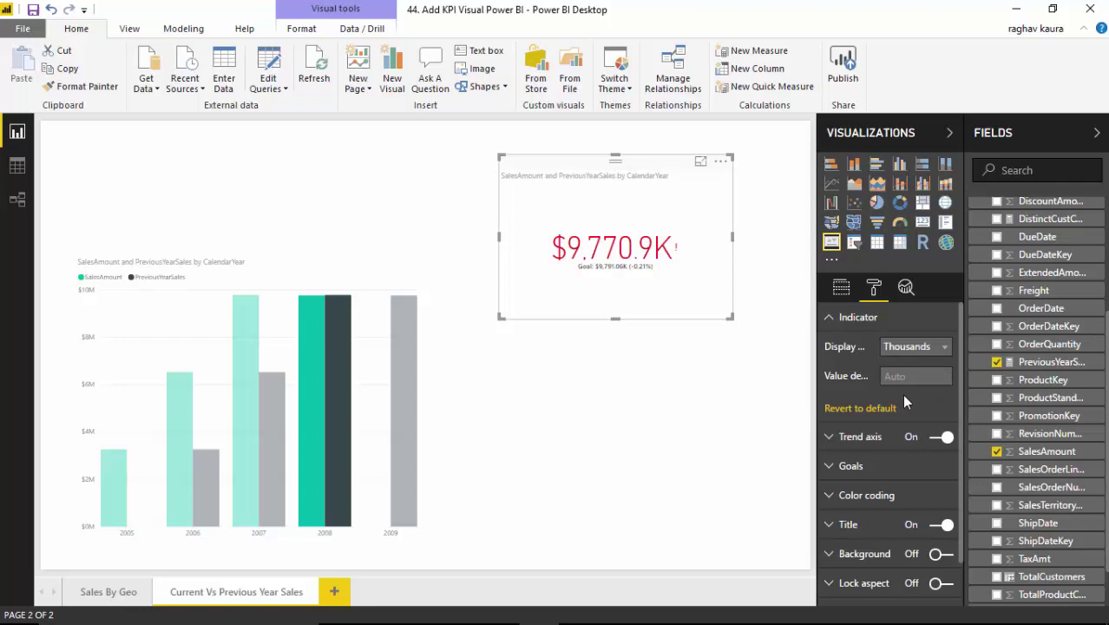
click(920, 347)
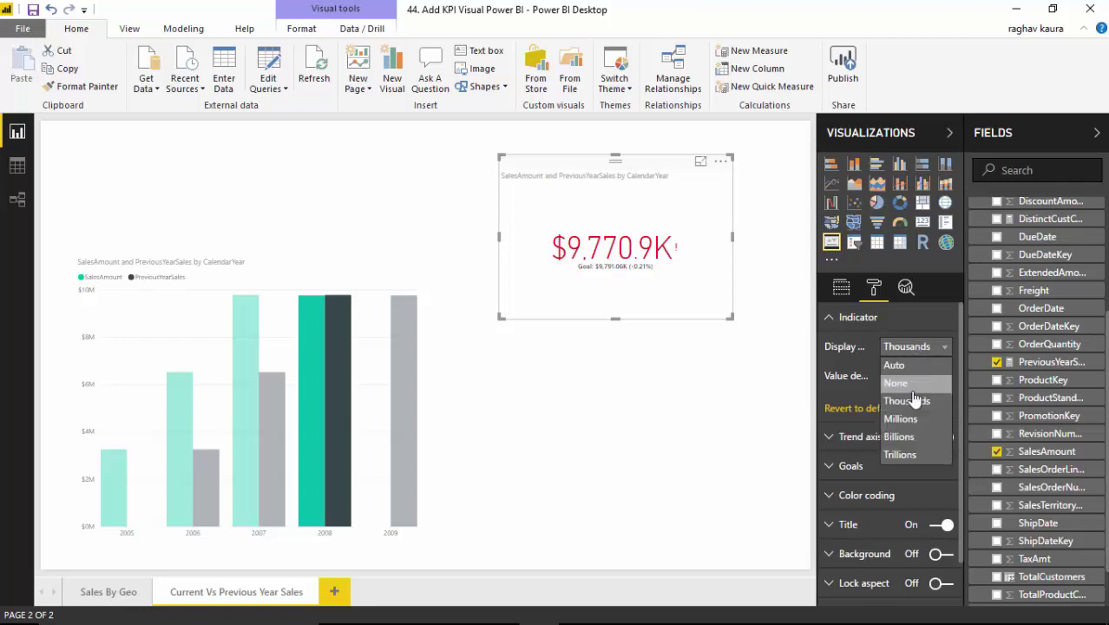
click(900, 438)
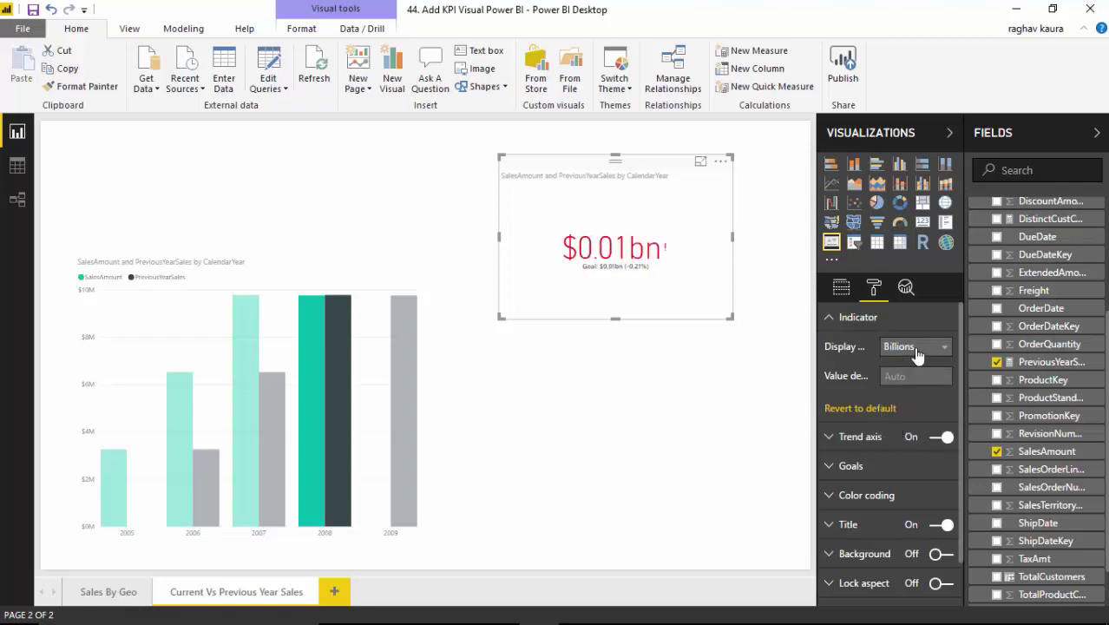
click(915, 349)
click(900, 419)
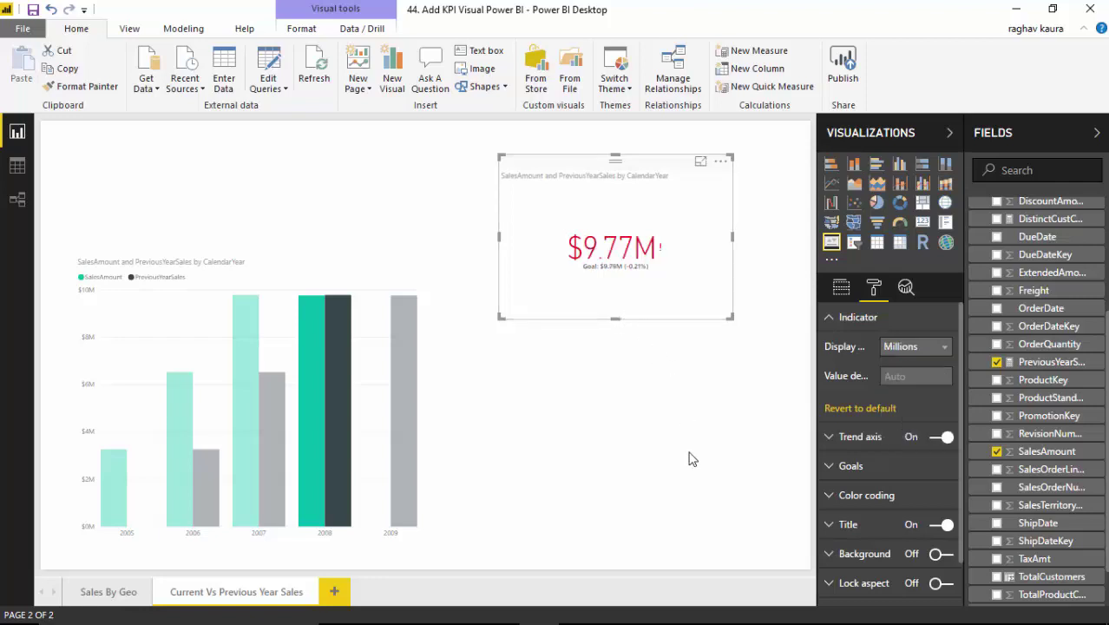
click(692, 458)
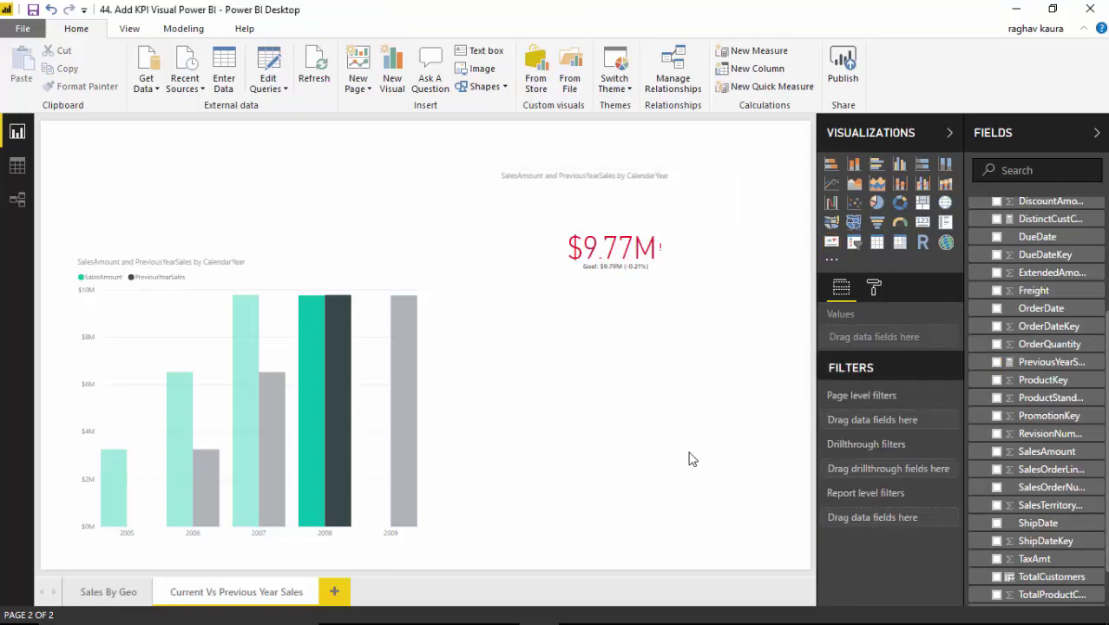
Filter the KPI by year bars 2007, 2009, 2006, then 2008, showing $9.77M against a $9.79M goal
click(612, 174)
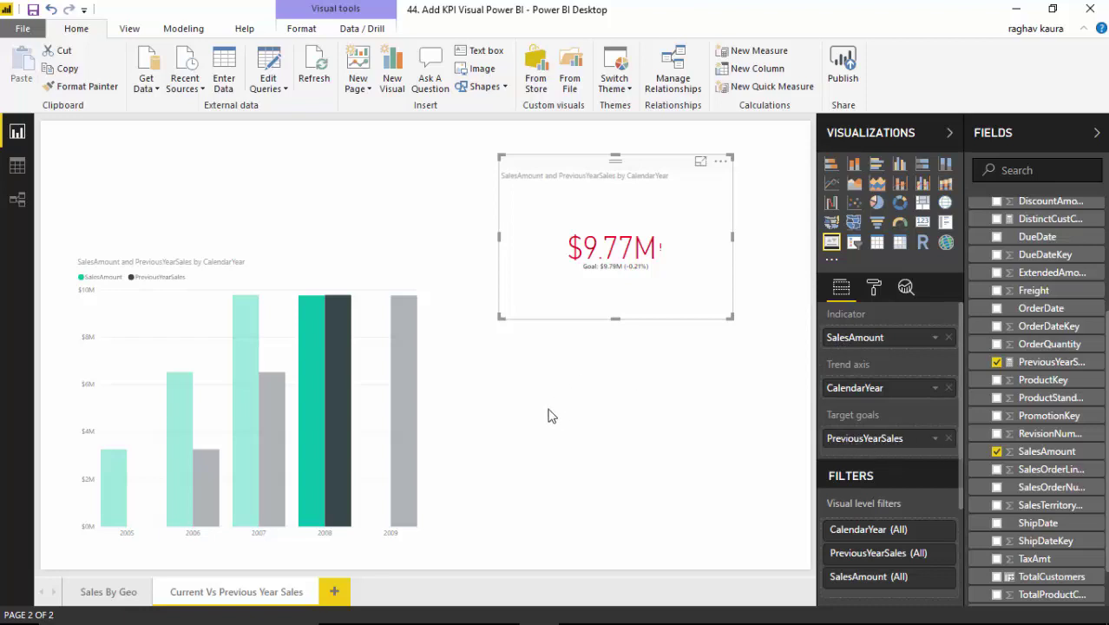
click(243, 356)
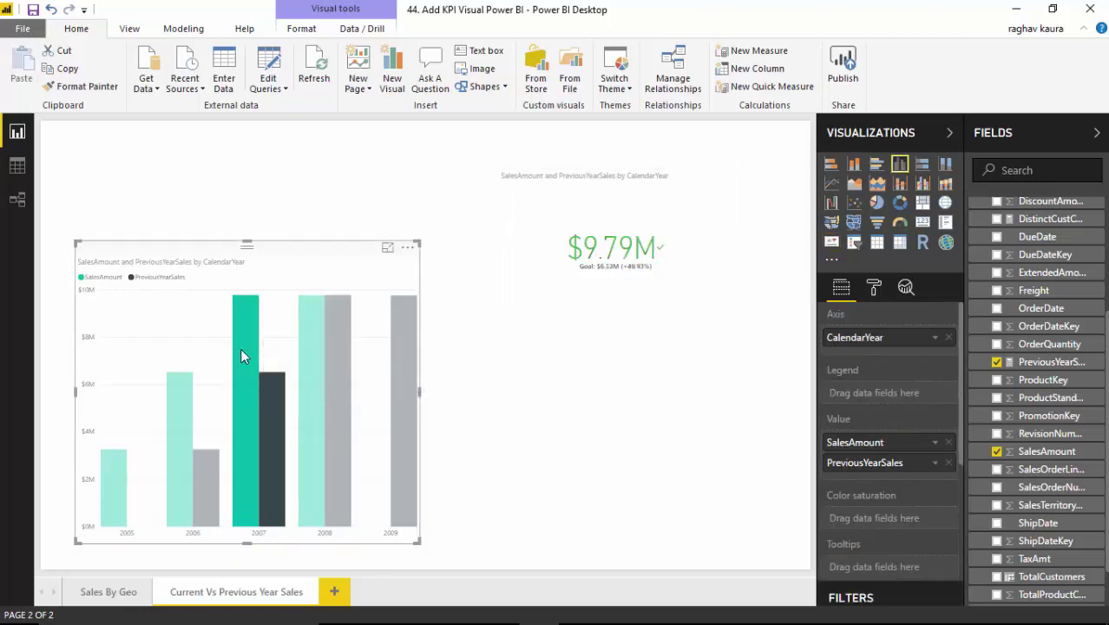
click(404, 381)
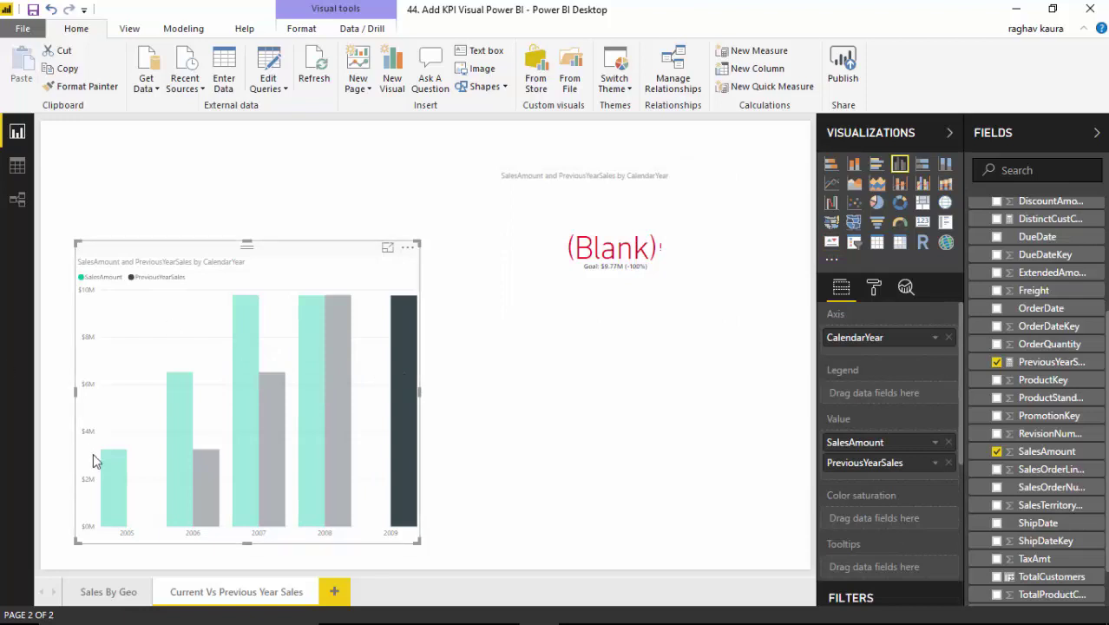
click(174, 447)
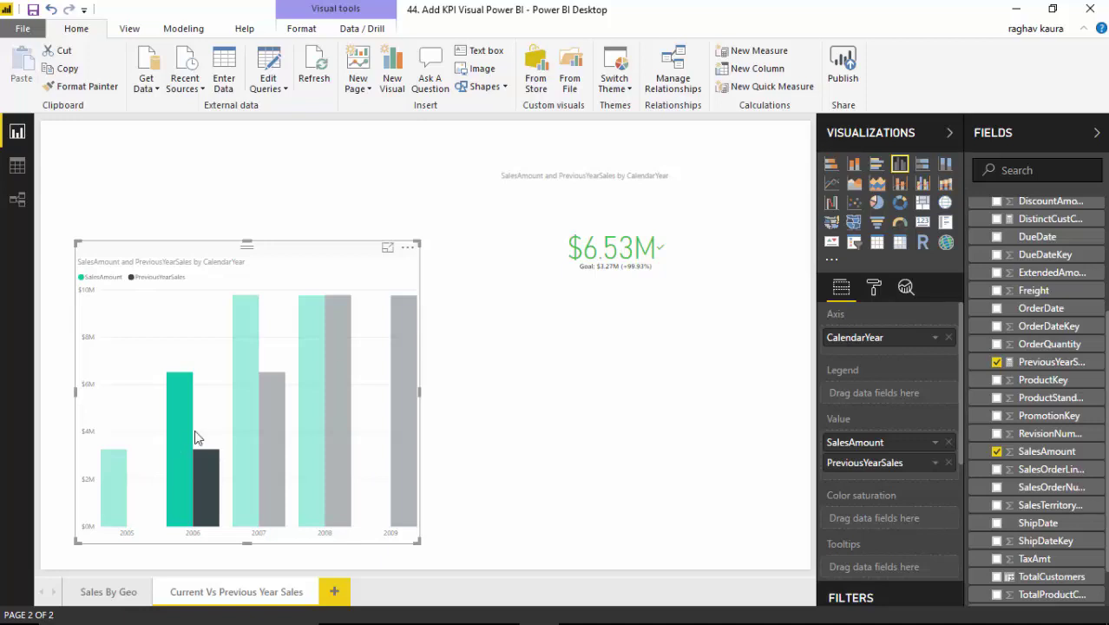
click(305, 374)
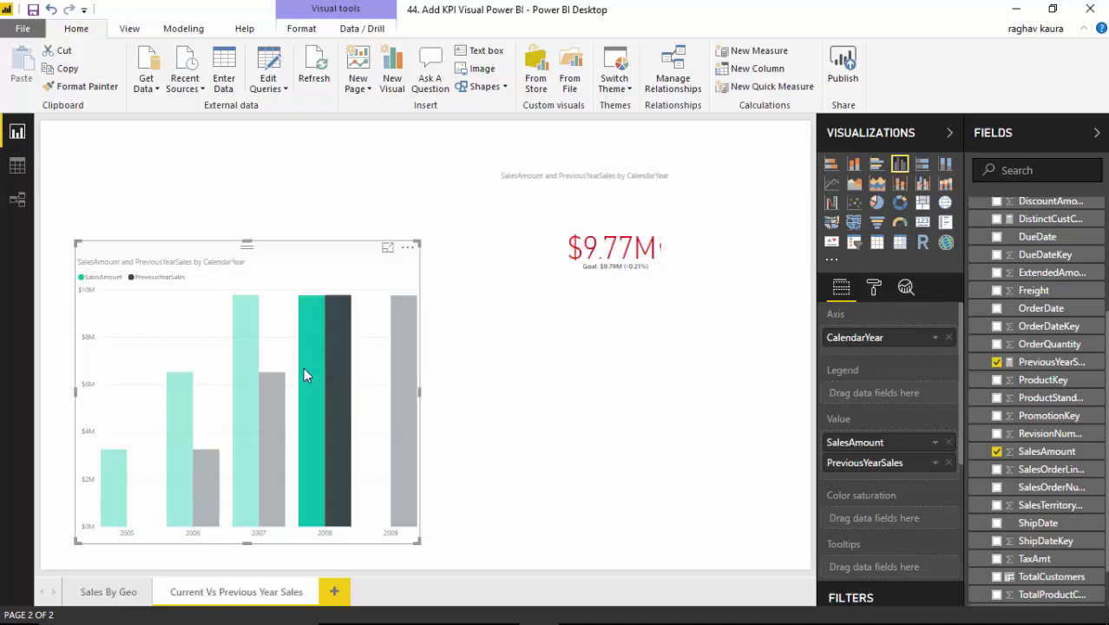